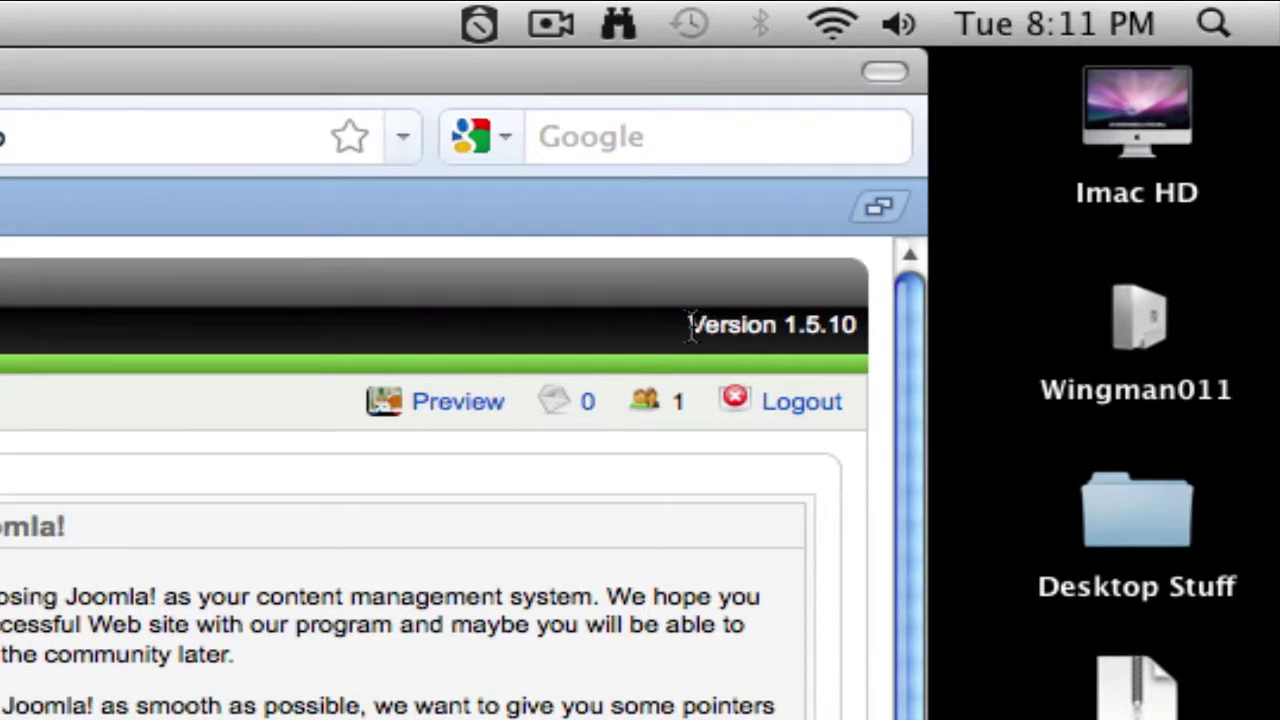
Check the installed Joomla version number in the administrator header
left_click_drag(688, 325, 860, 333)
left_click(855, 332)
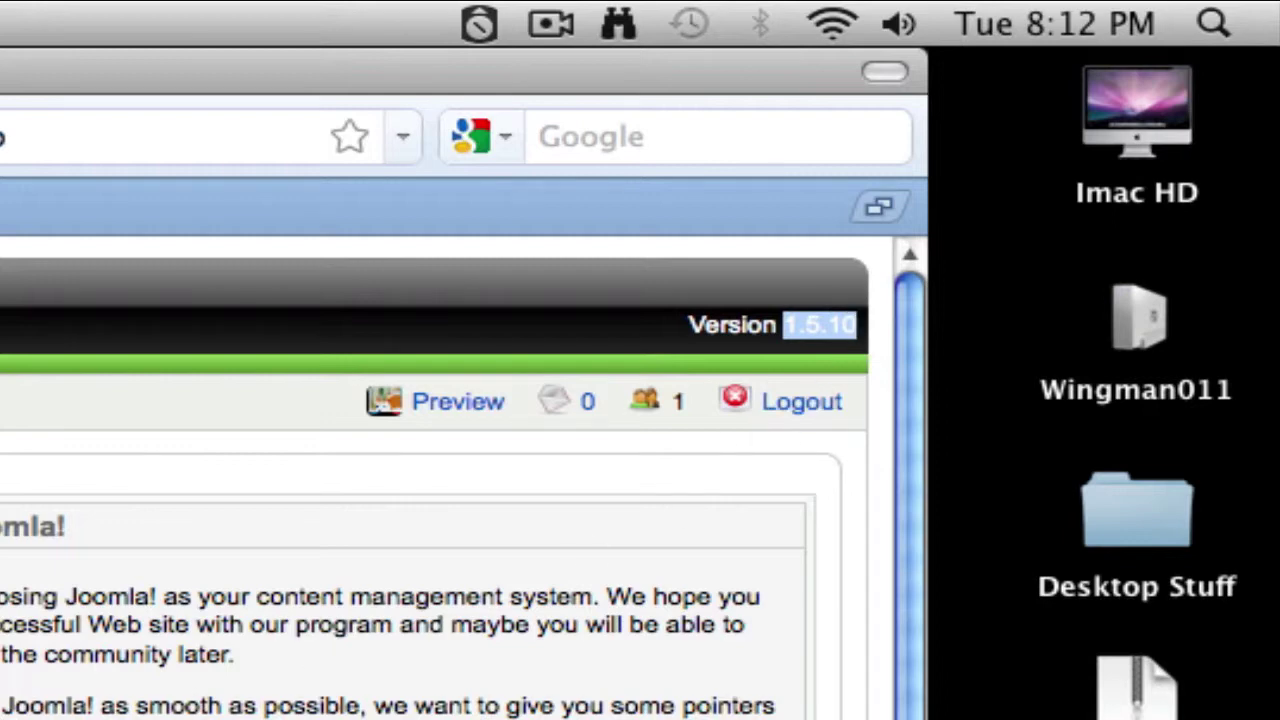
left_click(575, 334)
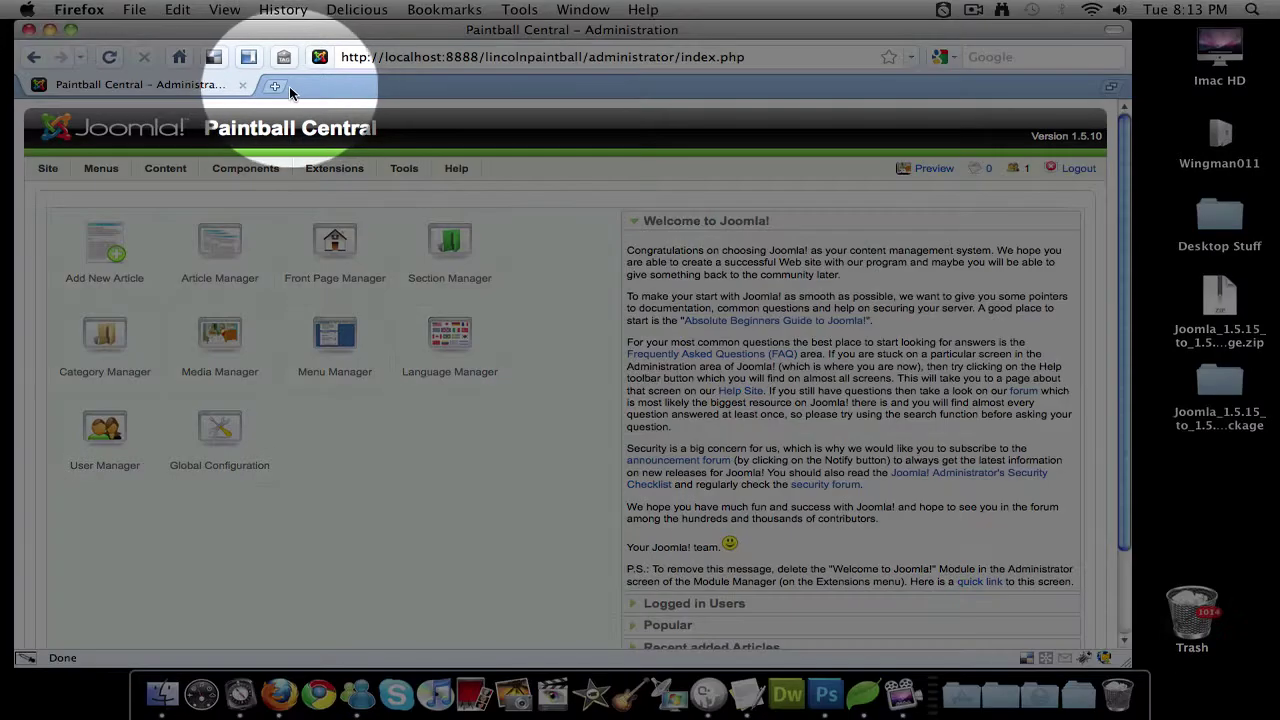
Open joomla.org in a new browser tab
left_click(275, 86)
type("j")
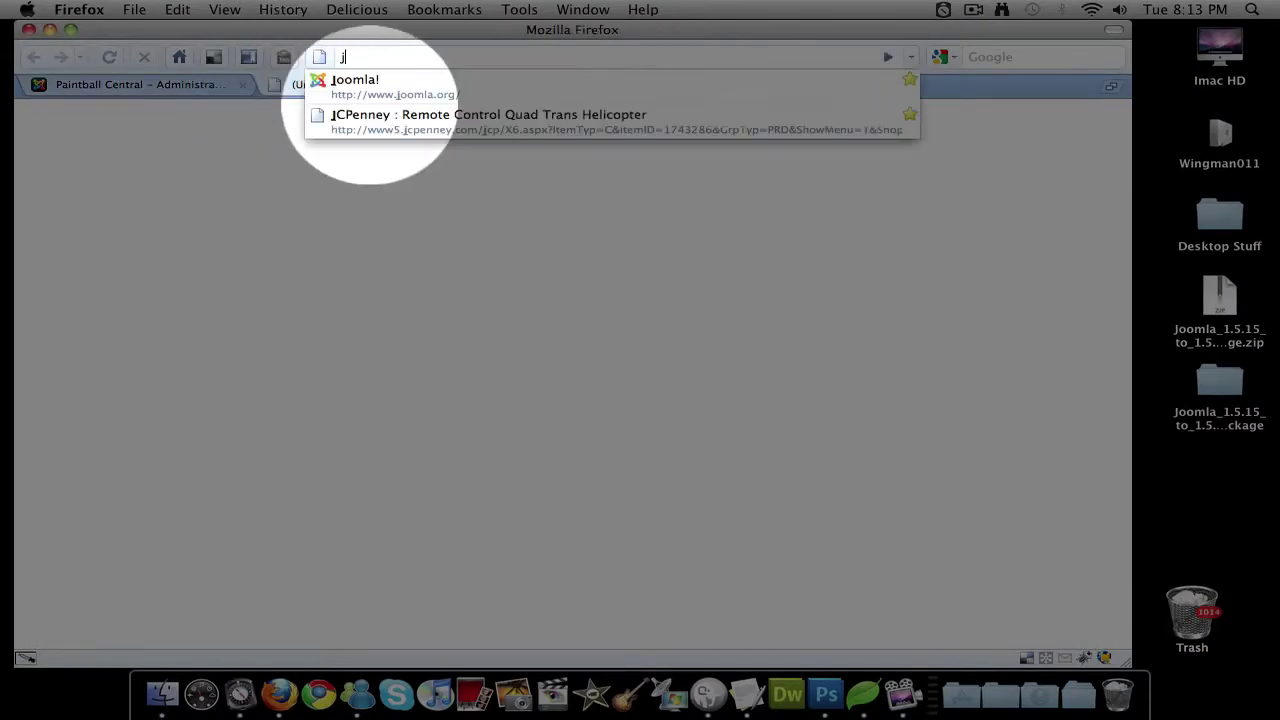
type("oomla.org")
key("Return")
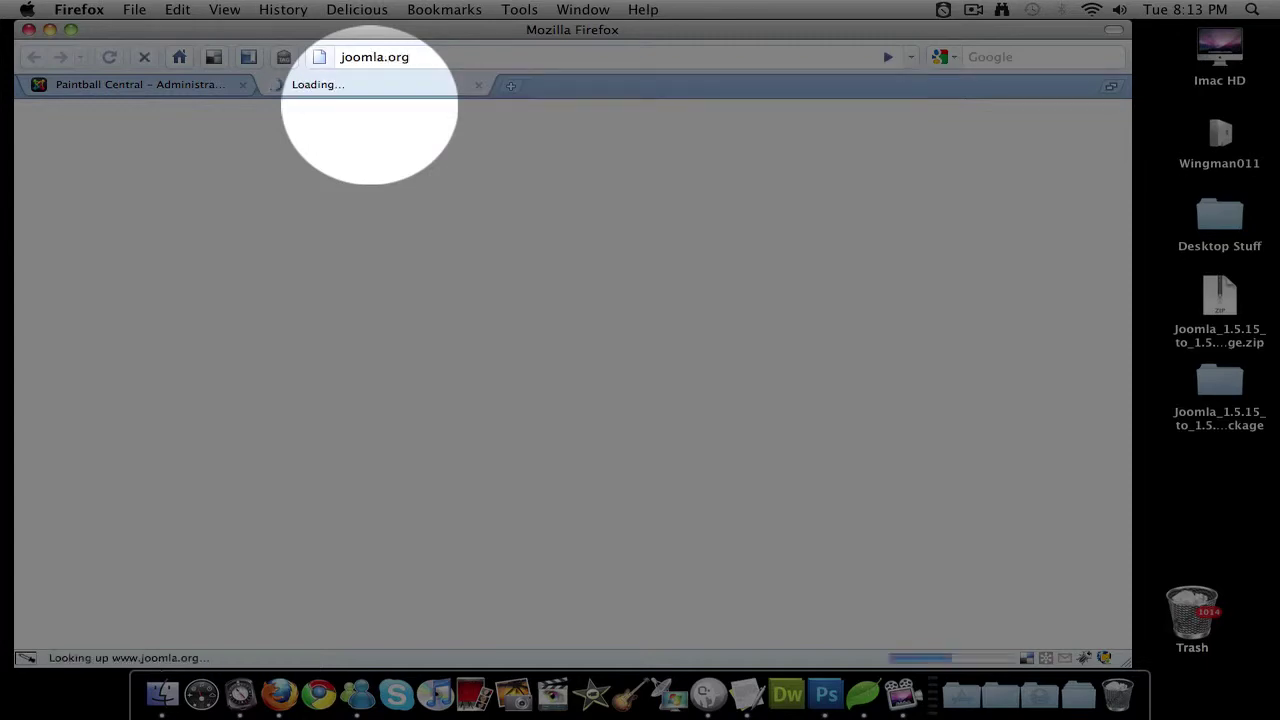
Open the Joomla! 1.5.20 release announcement and go to its upgrade packages download page
scroll(523, 440, "down", 3)
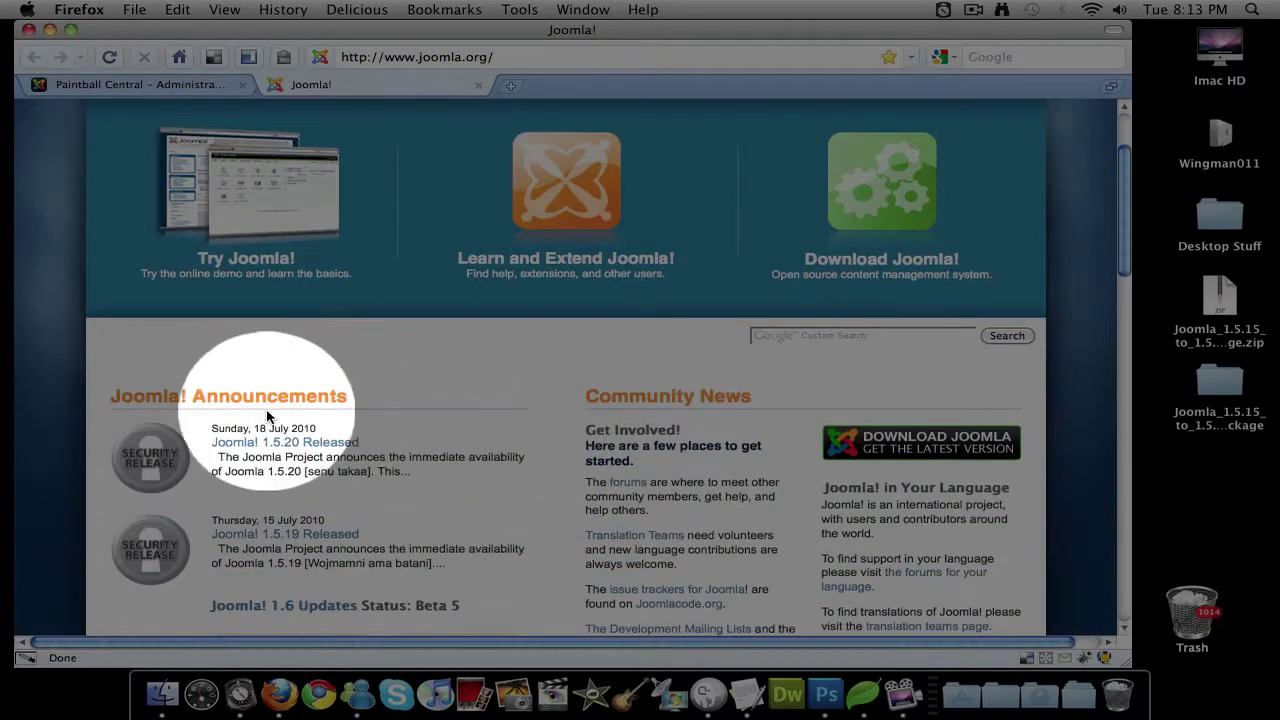
left_click(257, 443)
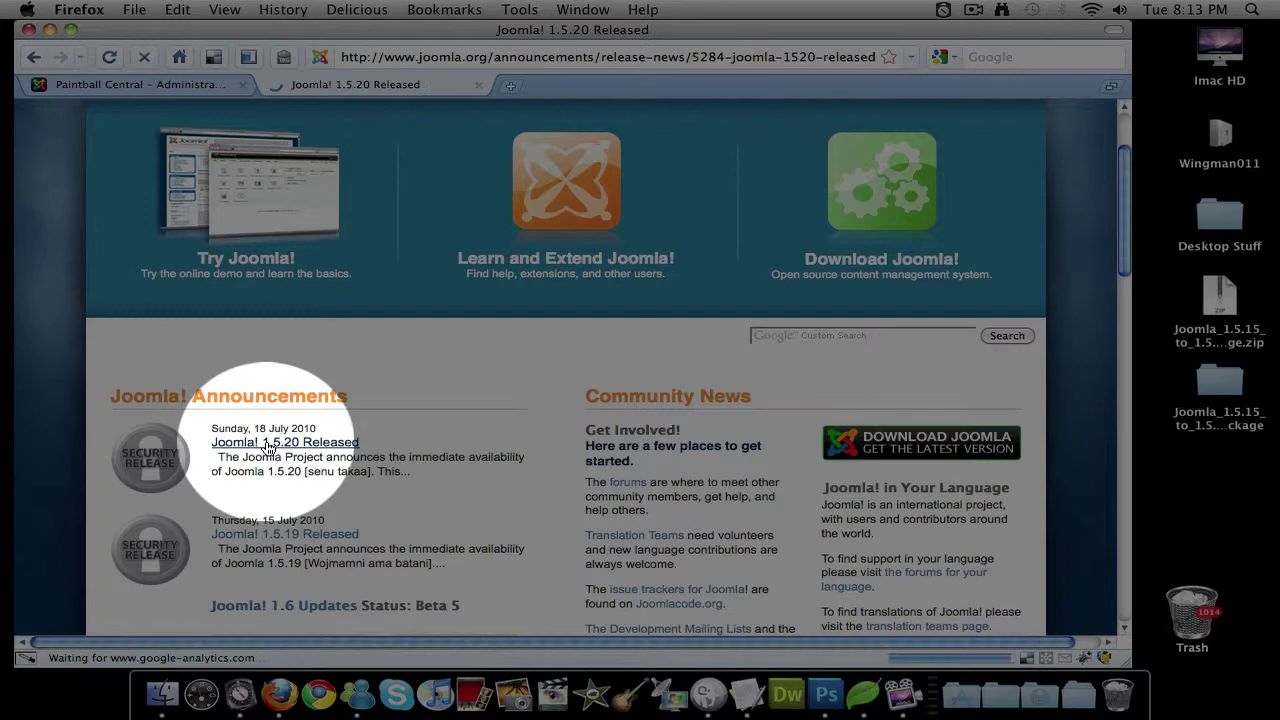
scroll(285, 445, "down", 3)
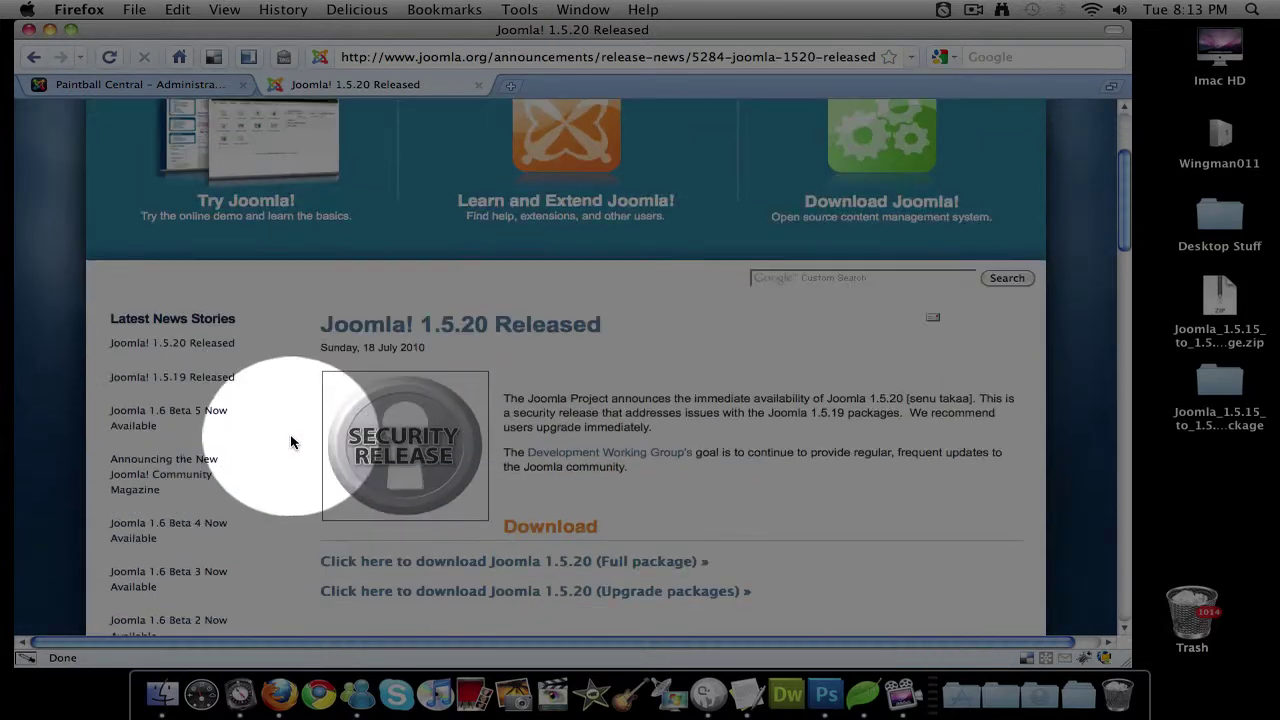
left_click(583, 598)
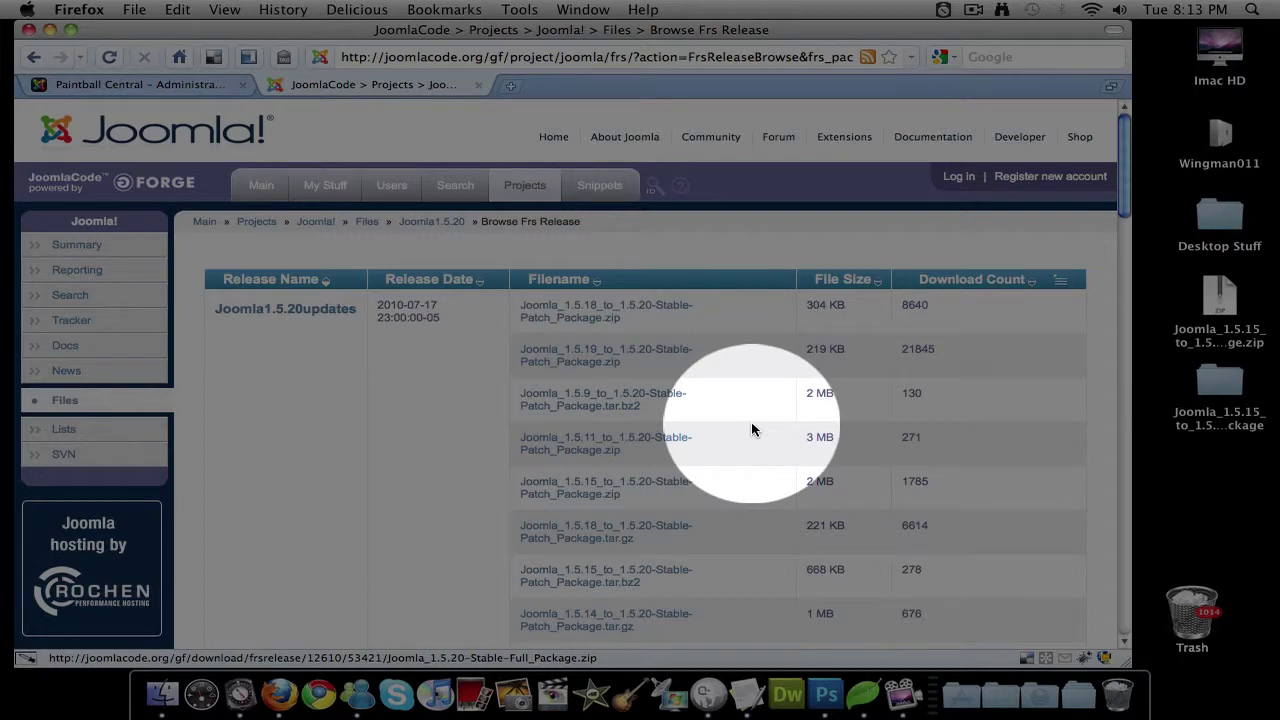
Look through both pages of the 1.5.20 updates list for the patch packages that upgrade from version 1.5.10
scroll(751, 425, "down", 5)
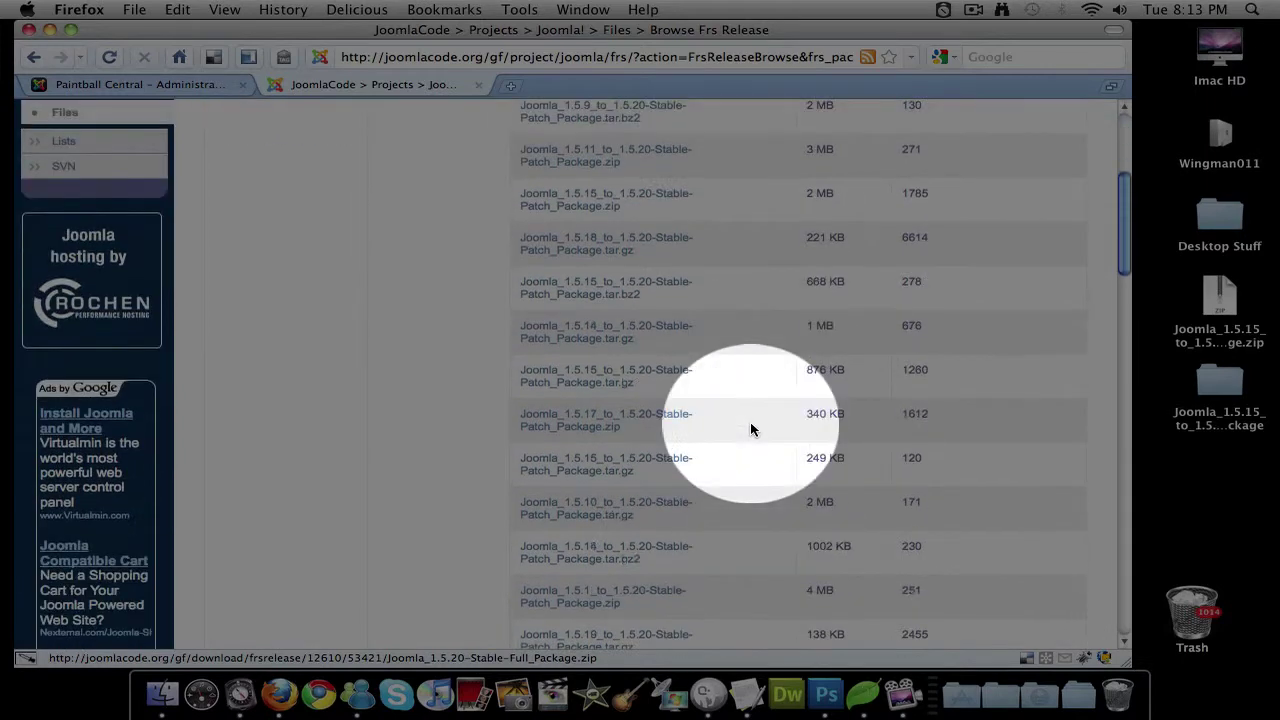
scroll(752, 430, "down", 1)
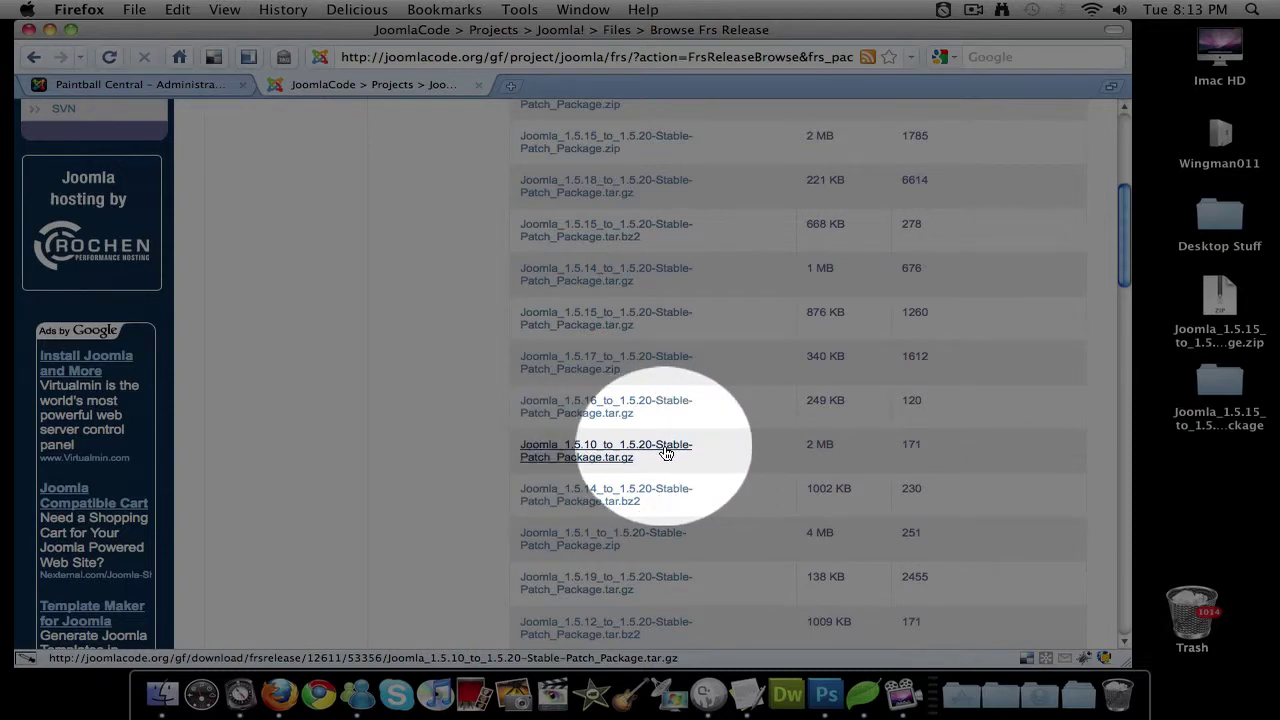
scroll(660, 450, "down", 4)
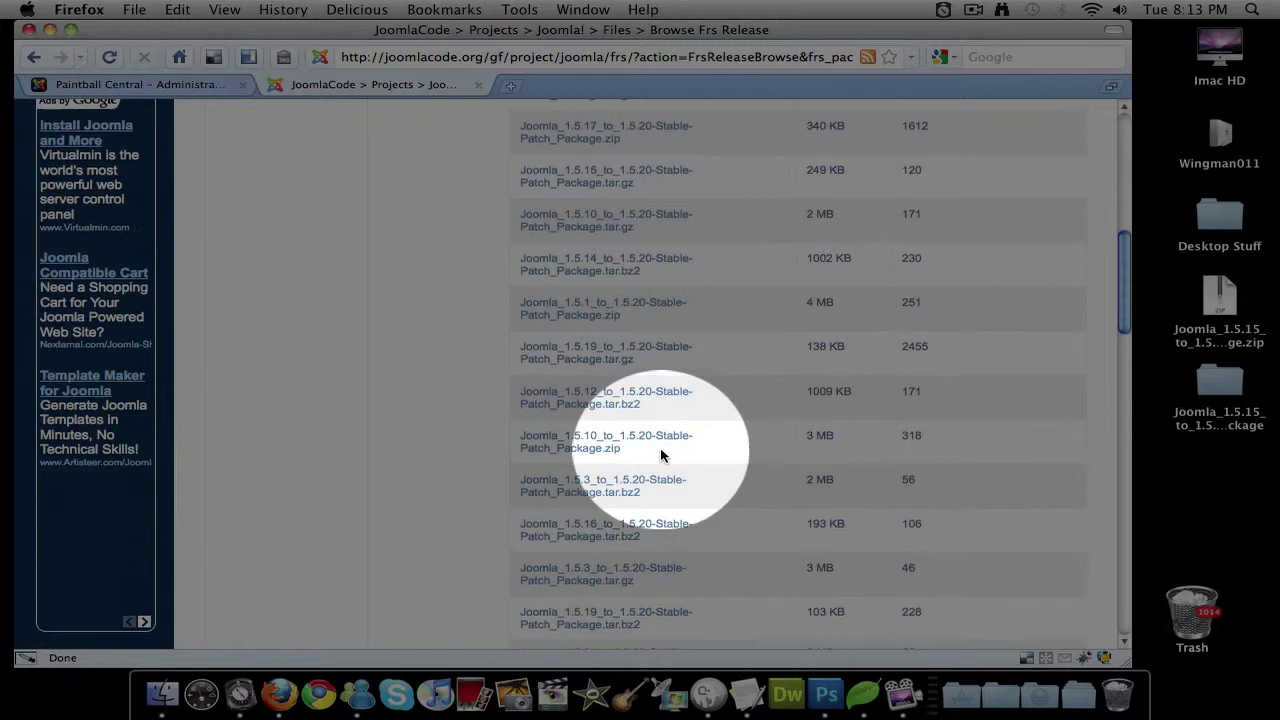
scroll(660, 456, "down", 3)
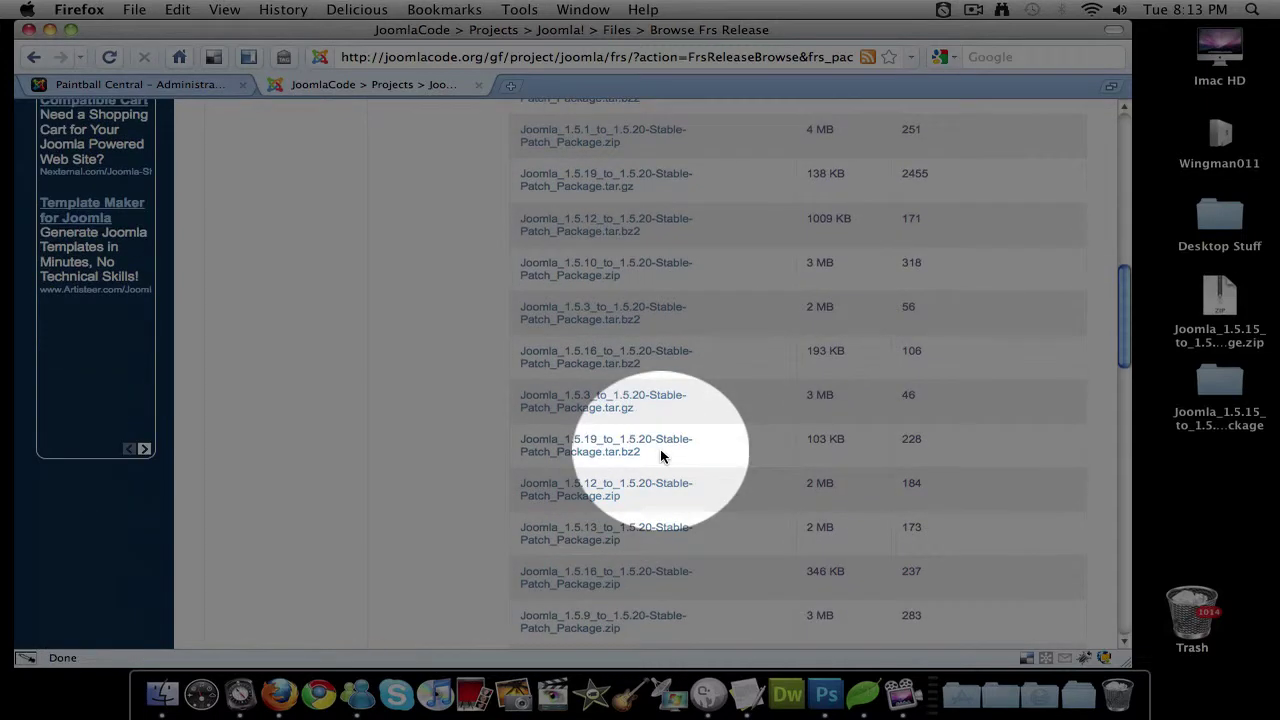
scroll(660, 456, "down", 3)
scroll(660, 456, "down", 8)
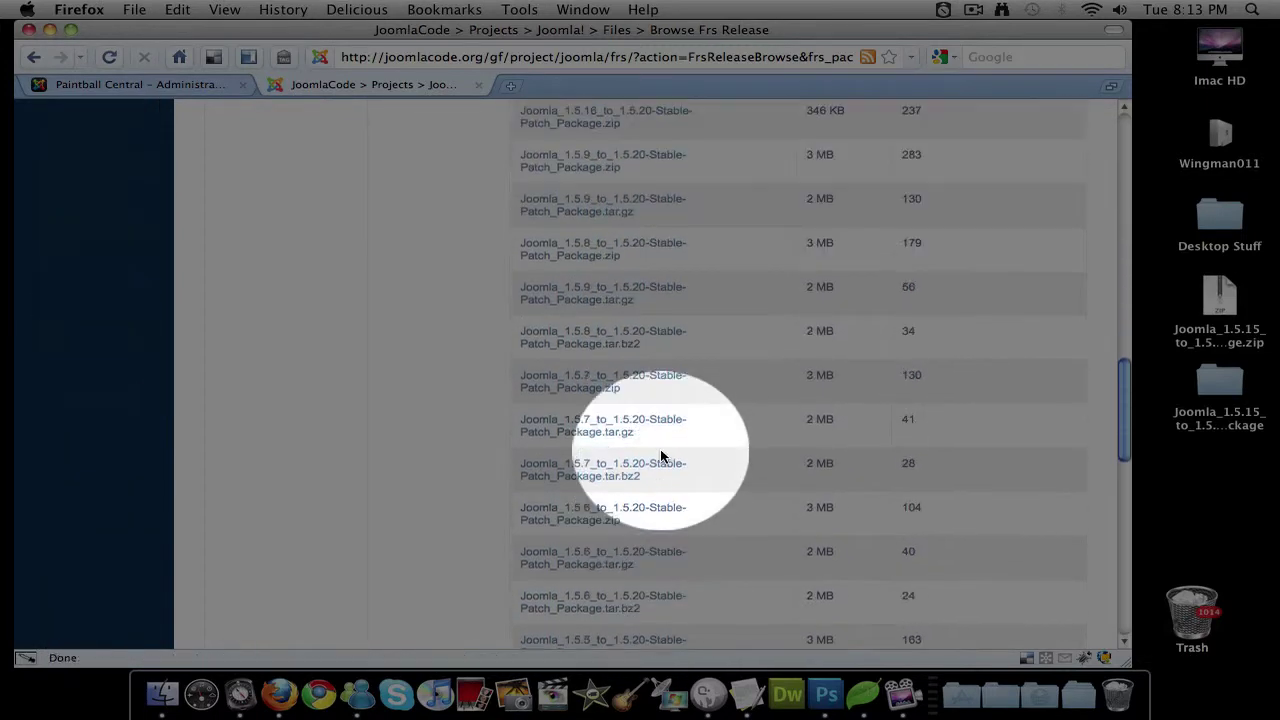
scroll(660, 456, "down", 12)
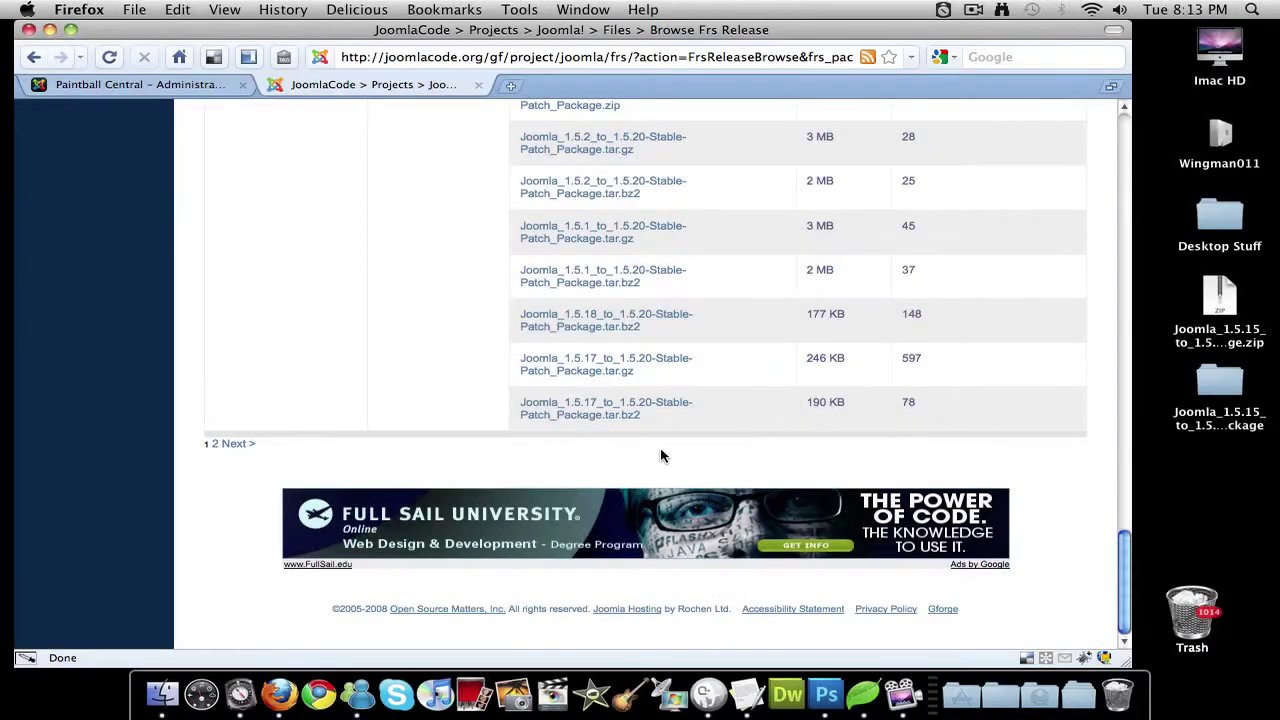
left_click(252, 444)
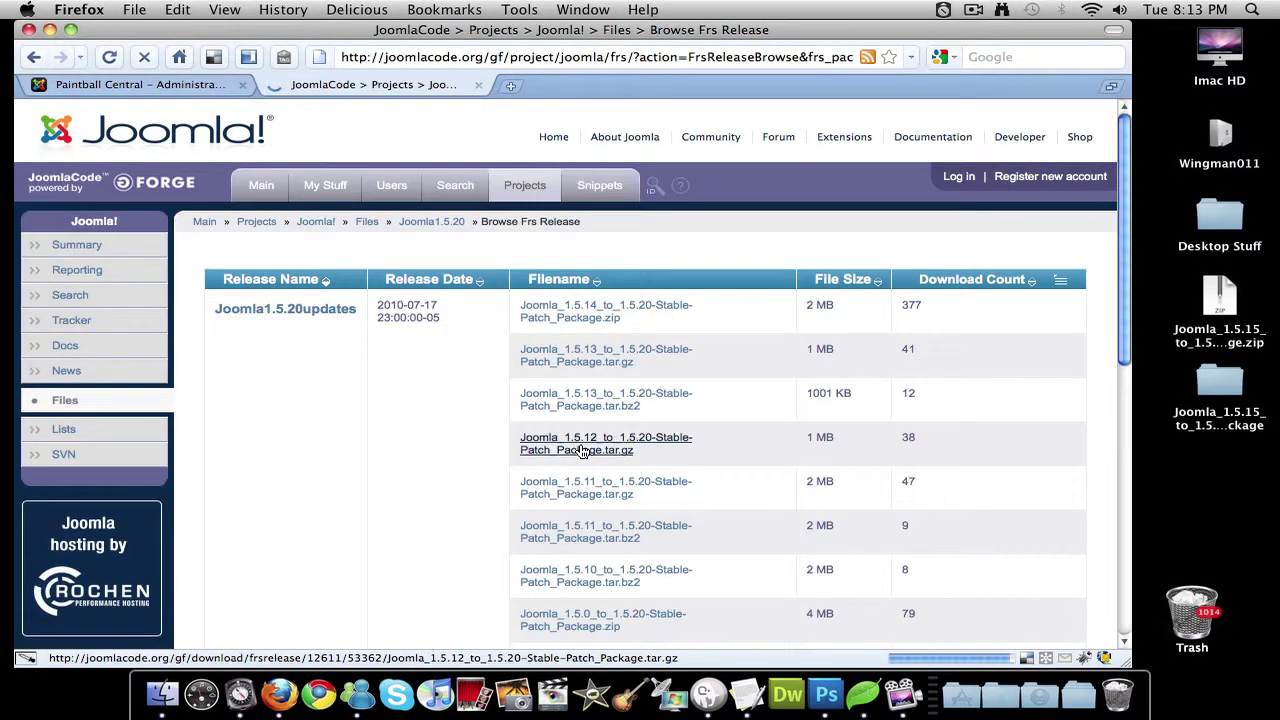
scroll(612, 418, "down", 2)
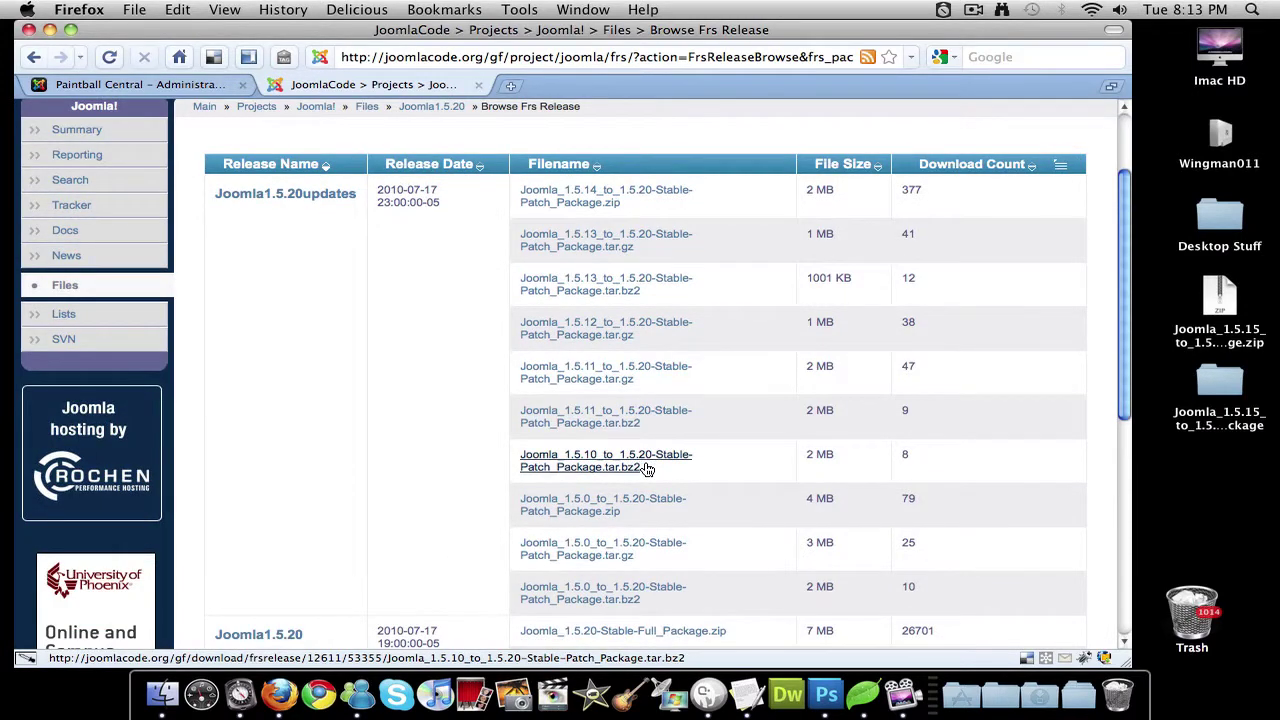
scroll(646, 468, "down", 3)
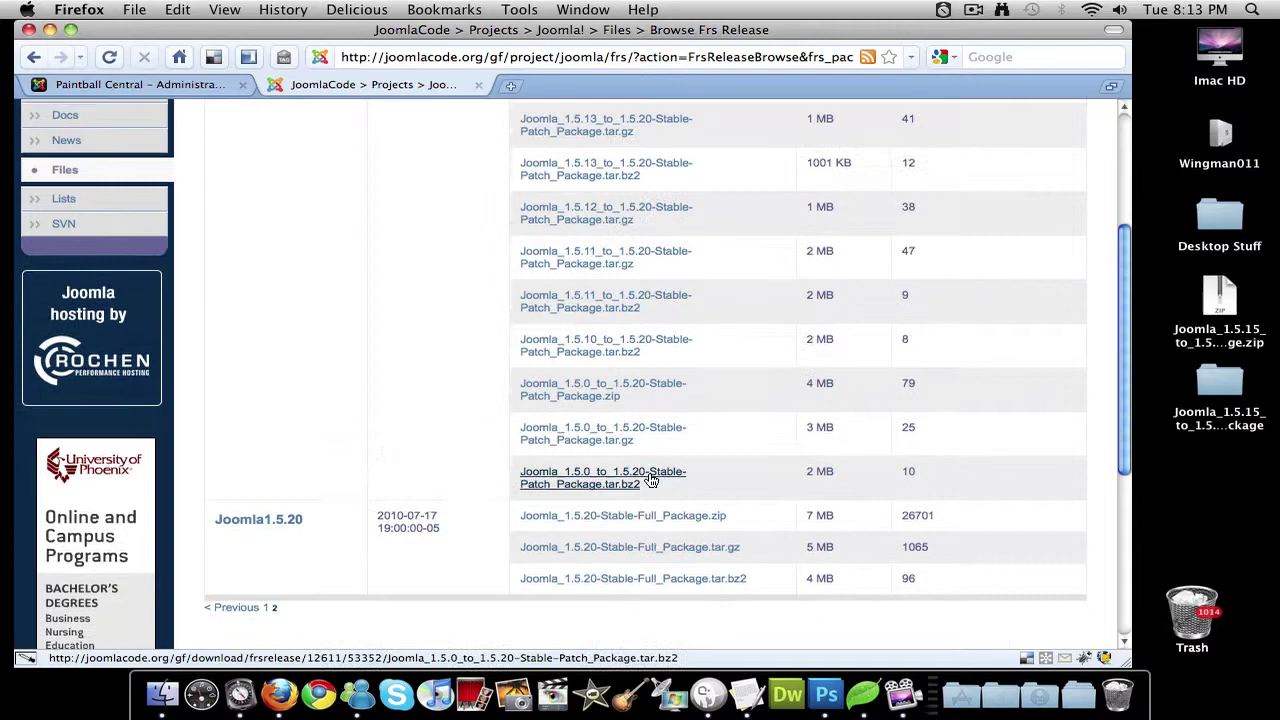
scroll(648, 478, "up", 3)
scroll(648, 478, "down", 1)
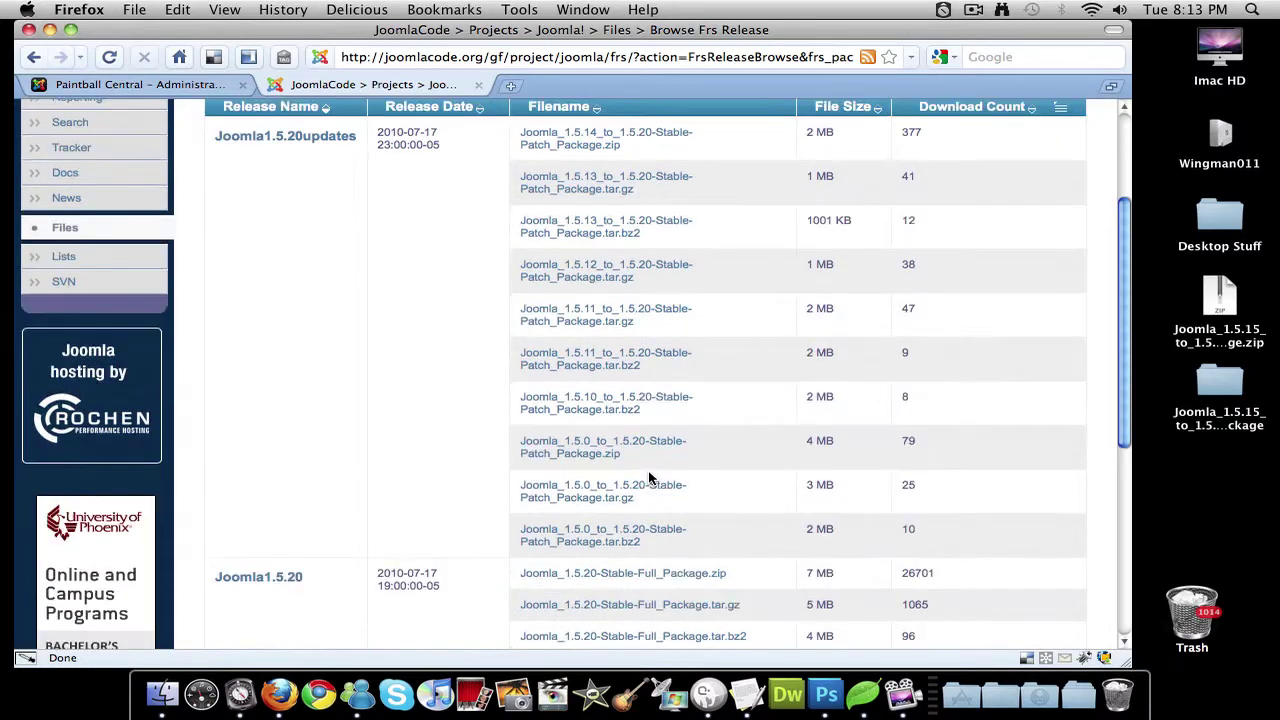
scroll(318, 597, "down", 4)
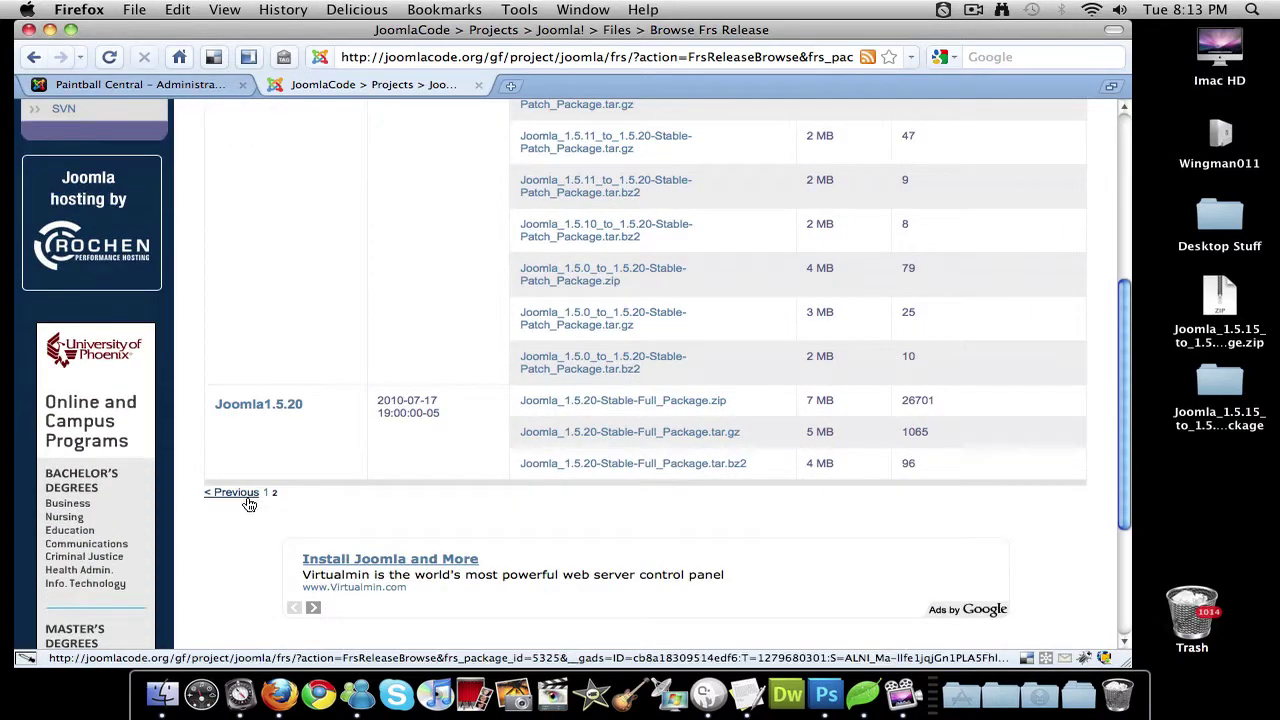
Return to the first page of the release list and save Joomla_1.5.10_to_1.5.20-Stable-Patch_Package.zip to disk
left_click(248, 499)
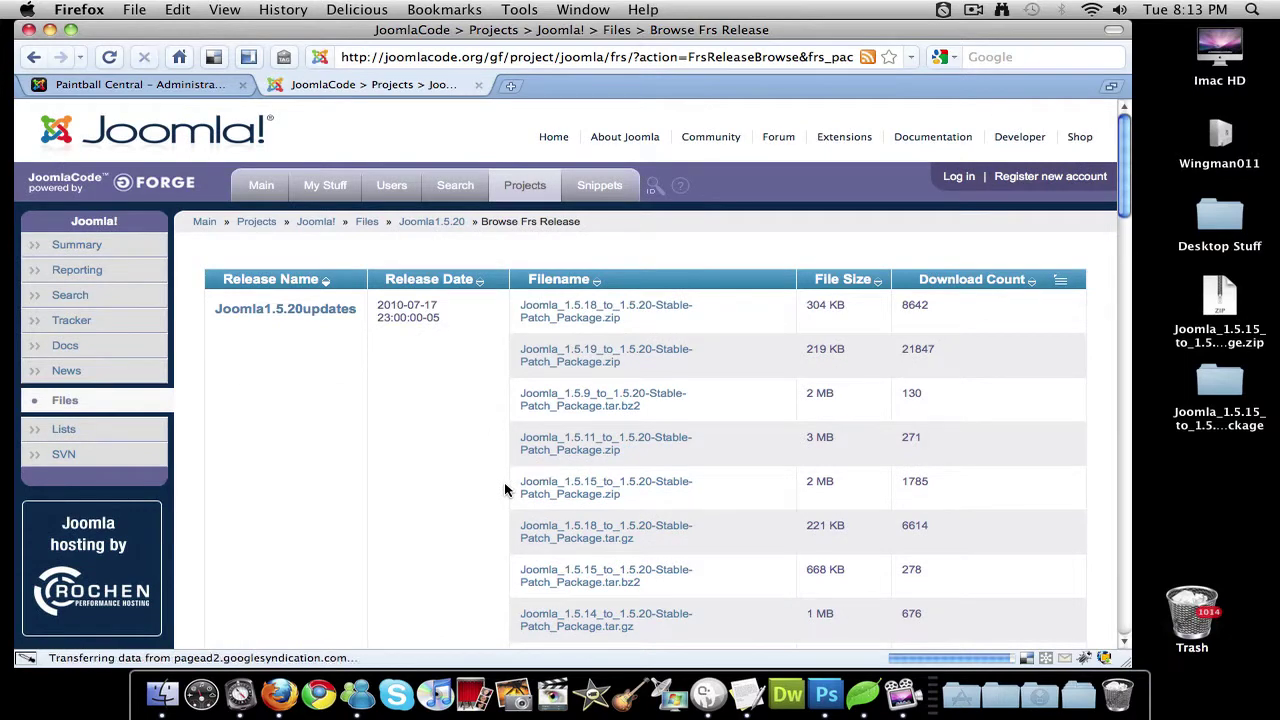
scroll(507, 489, "down", 4)
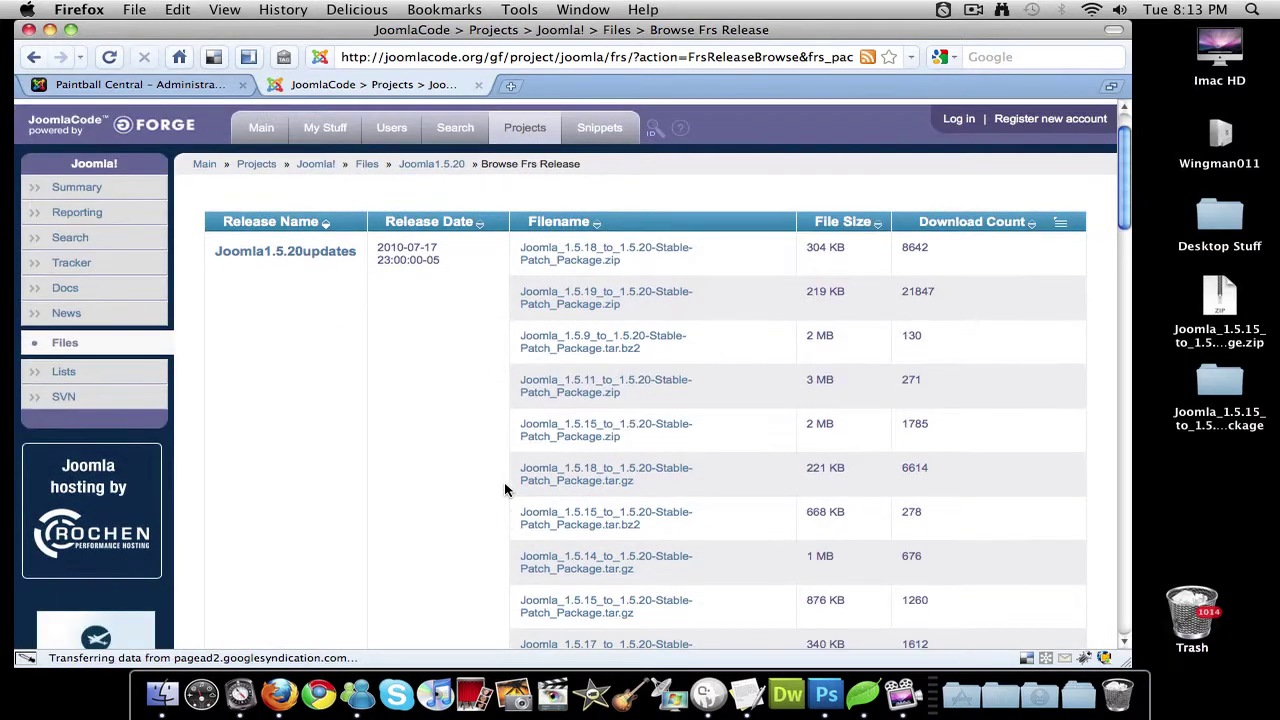
scroll(505, 489, "down", 3)
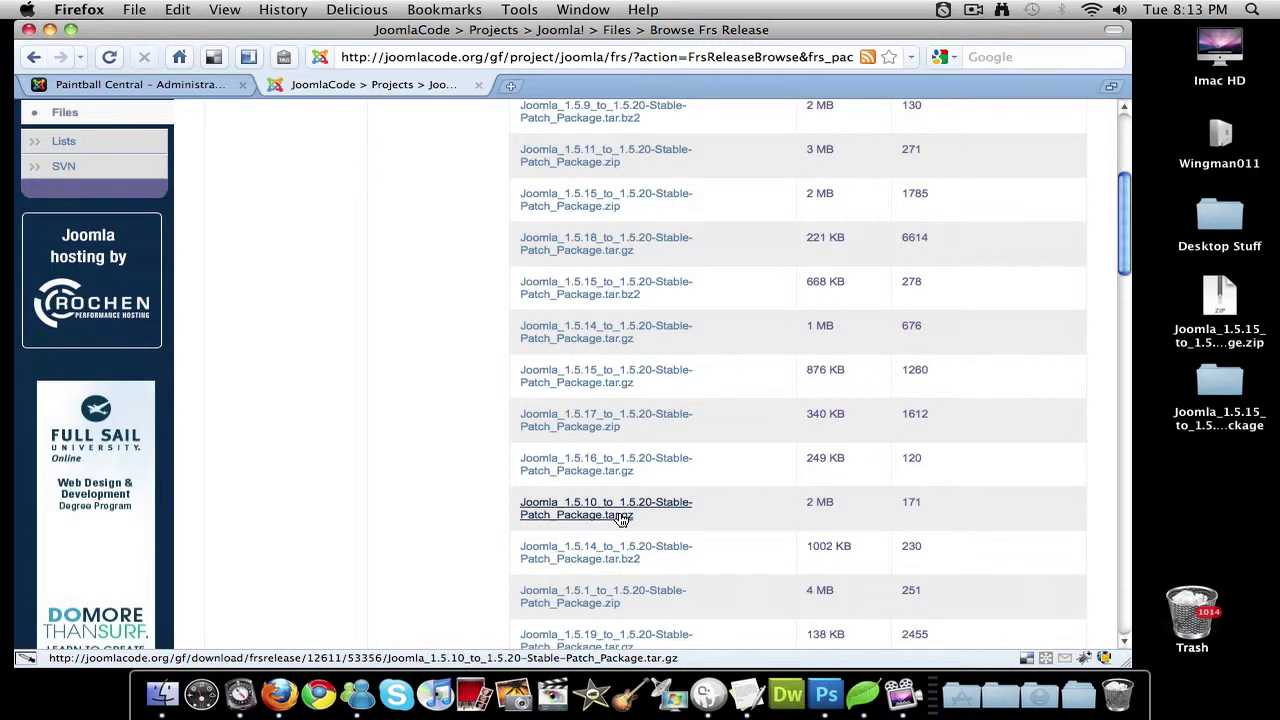
scroll(620, 517, "down", 2)
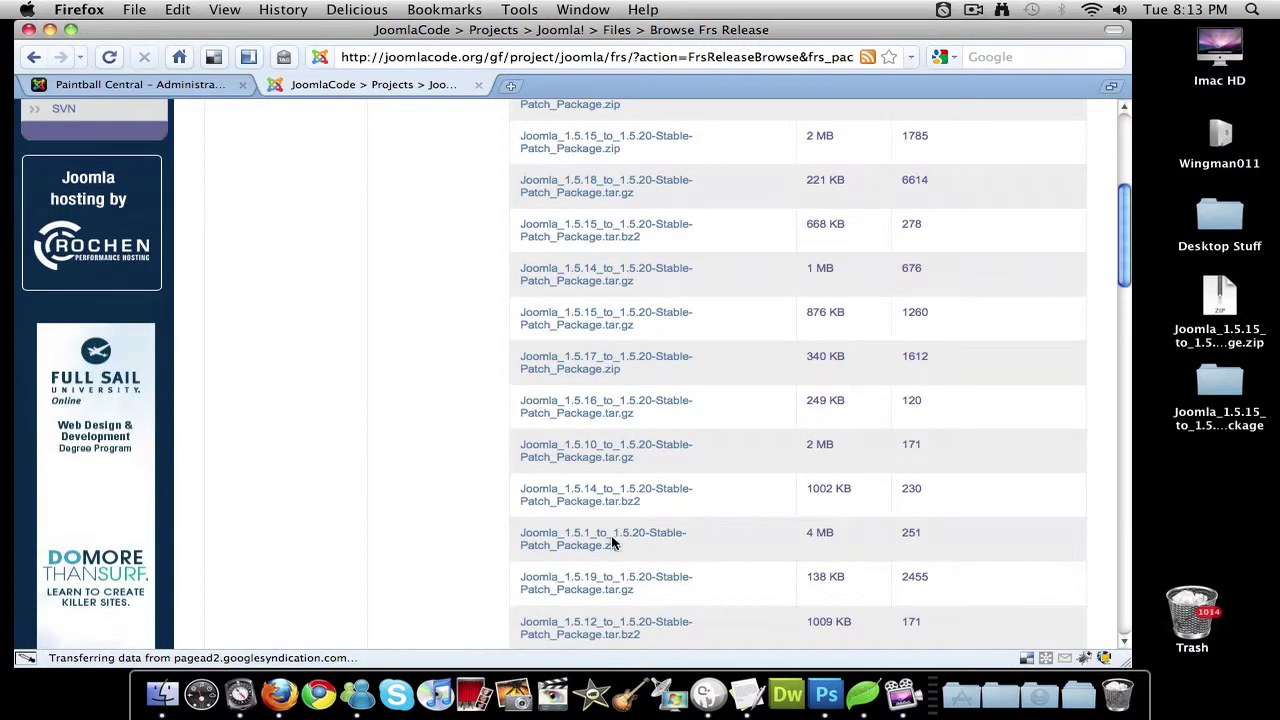
scroll(612, 538, "down", 4)
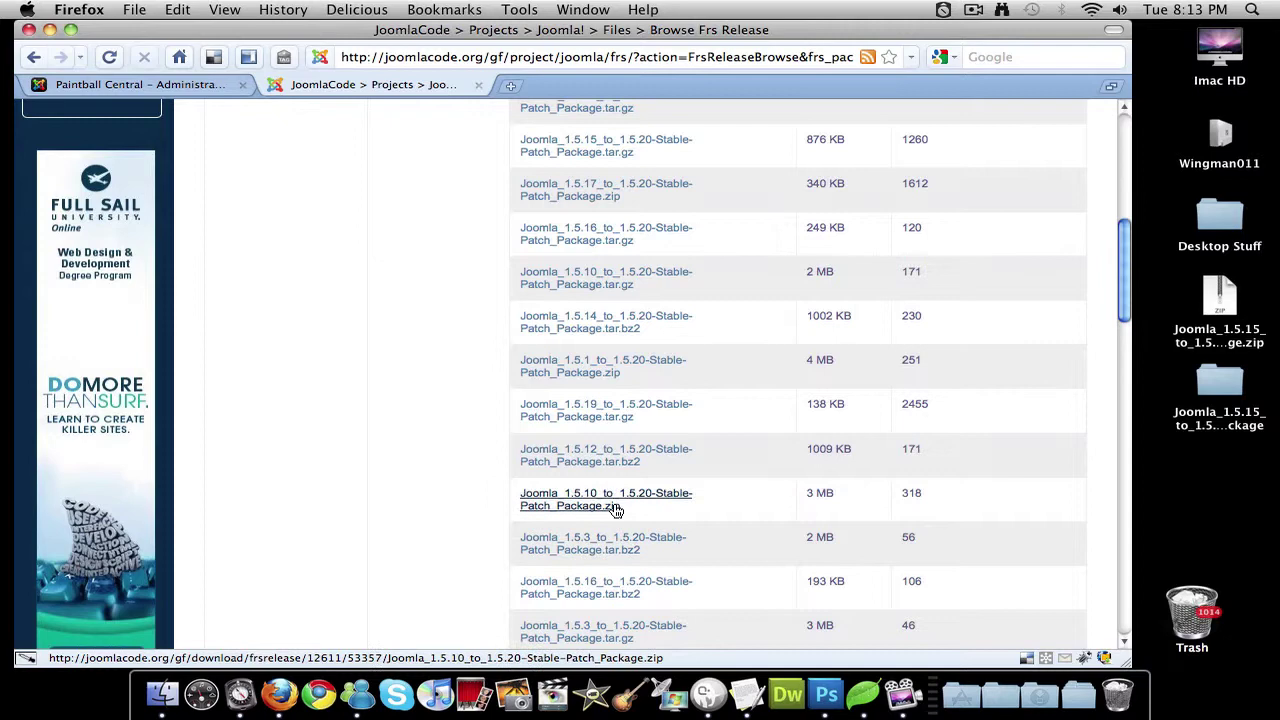
left_click(615, 506)
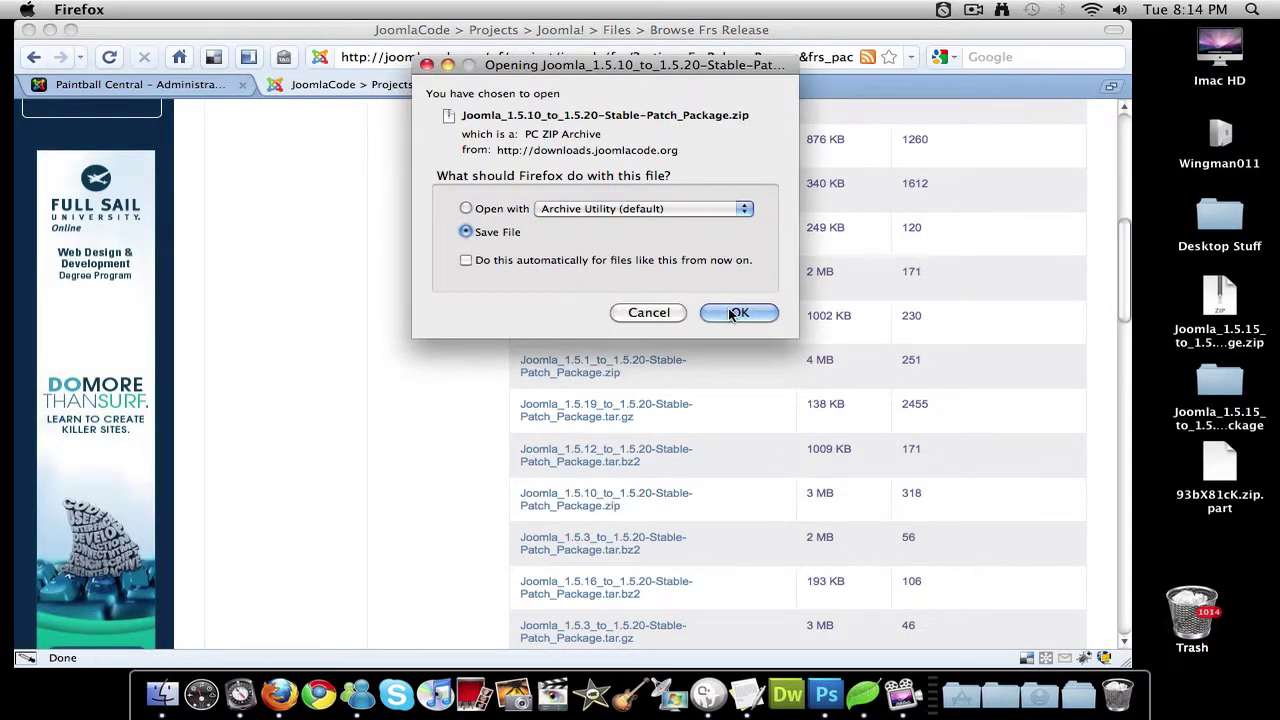
left_click(737, 313)
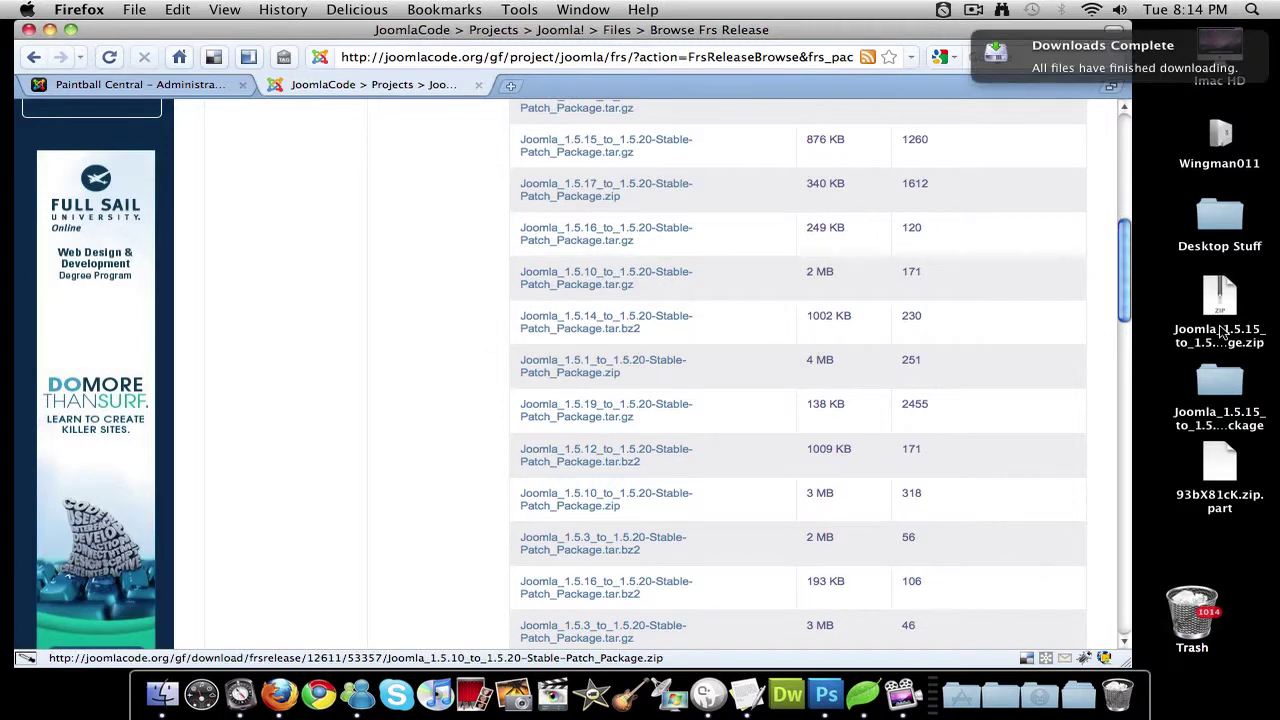
Move the old Joomla_1.5.15 patch zip and its extracted folder from the desktop to the Trash
left_click_drag(1166, 276, 1238, 430)
right_click(1224, 382)
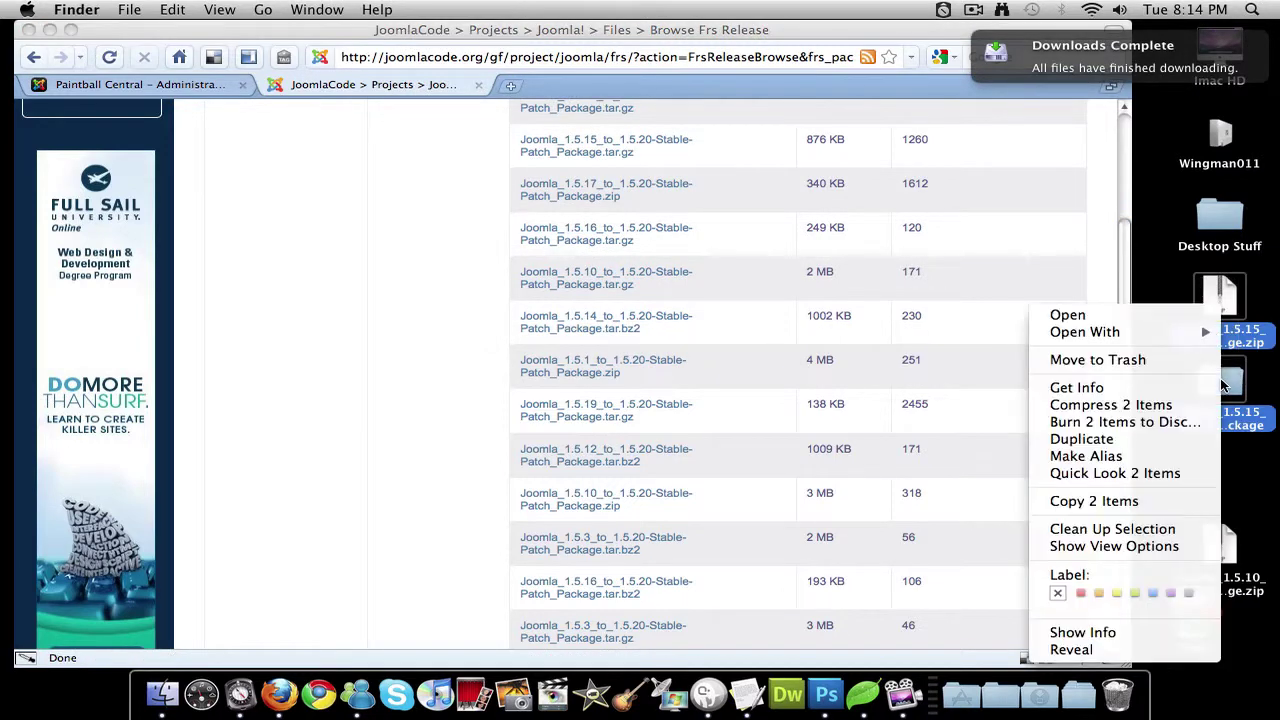
left_click(1157, 360)
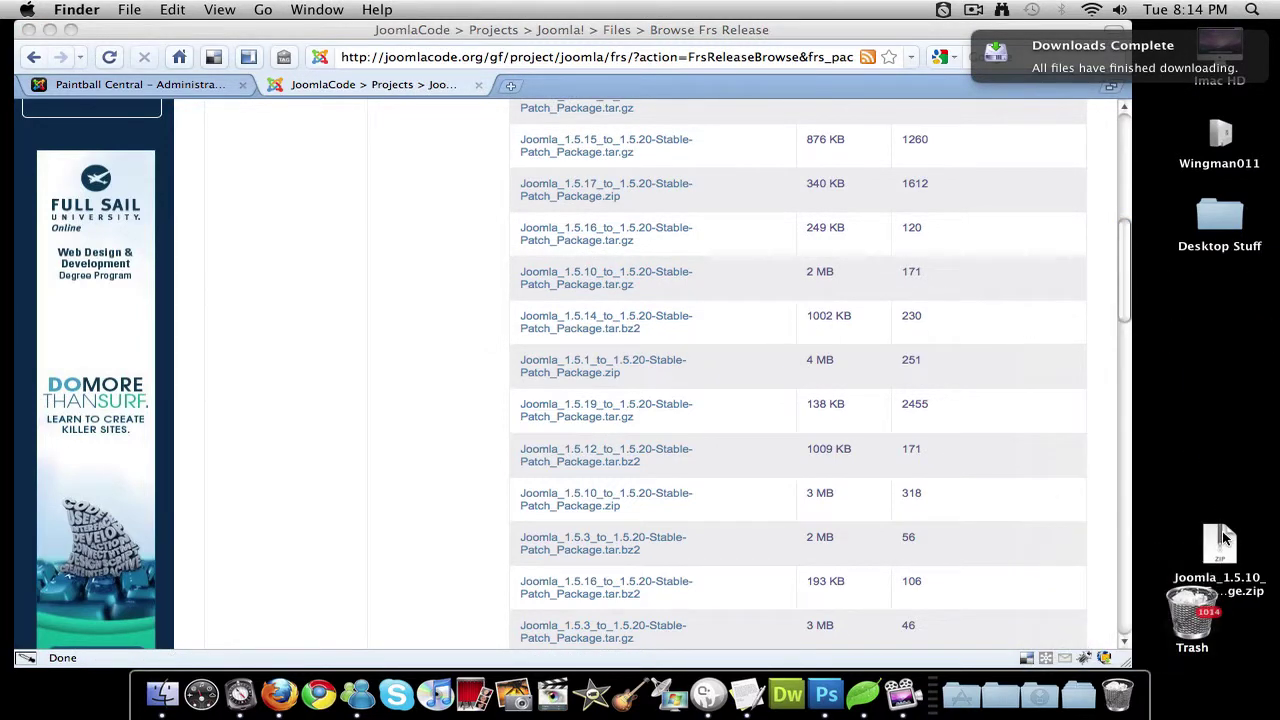
Place the downloaded 1.5.10 patch zip below Desktop Stuff, extract it, and position the extracted folder beneath the zip
left_click_drag(1220, 545, 1228, 294)
double_click(1220, 298)
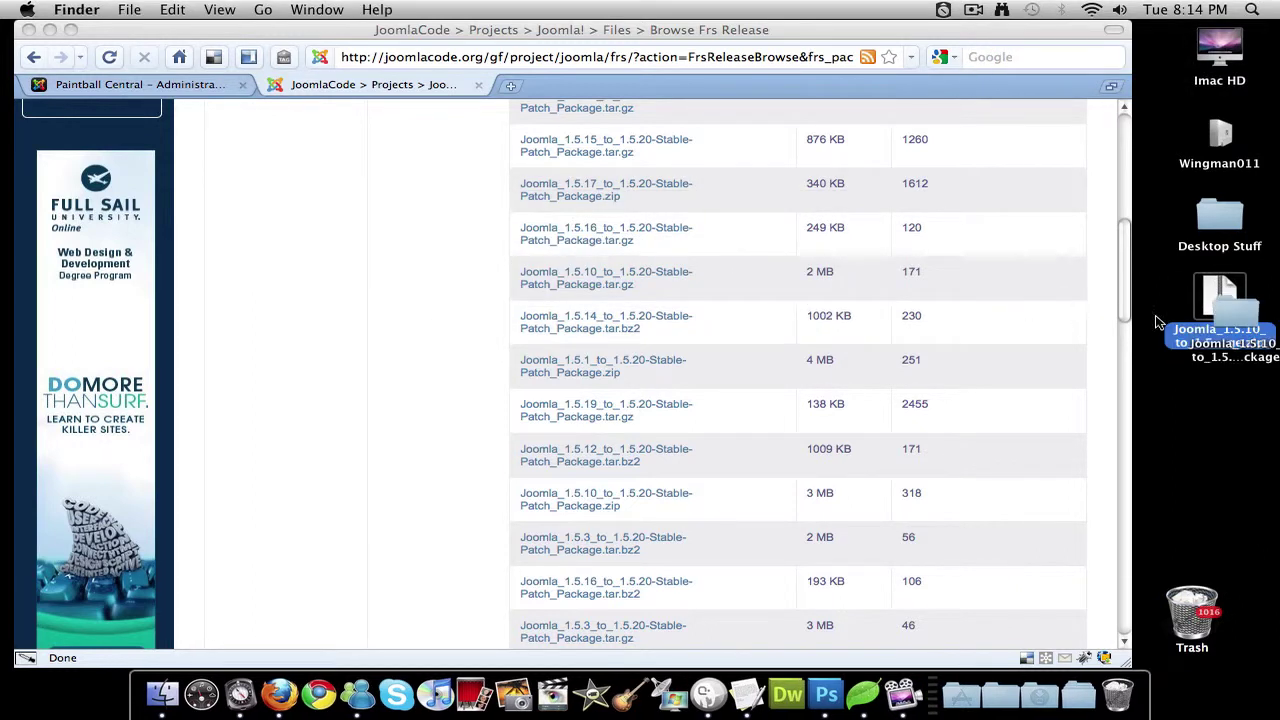
left_click_drag(1234, 323, 1218, 390)
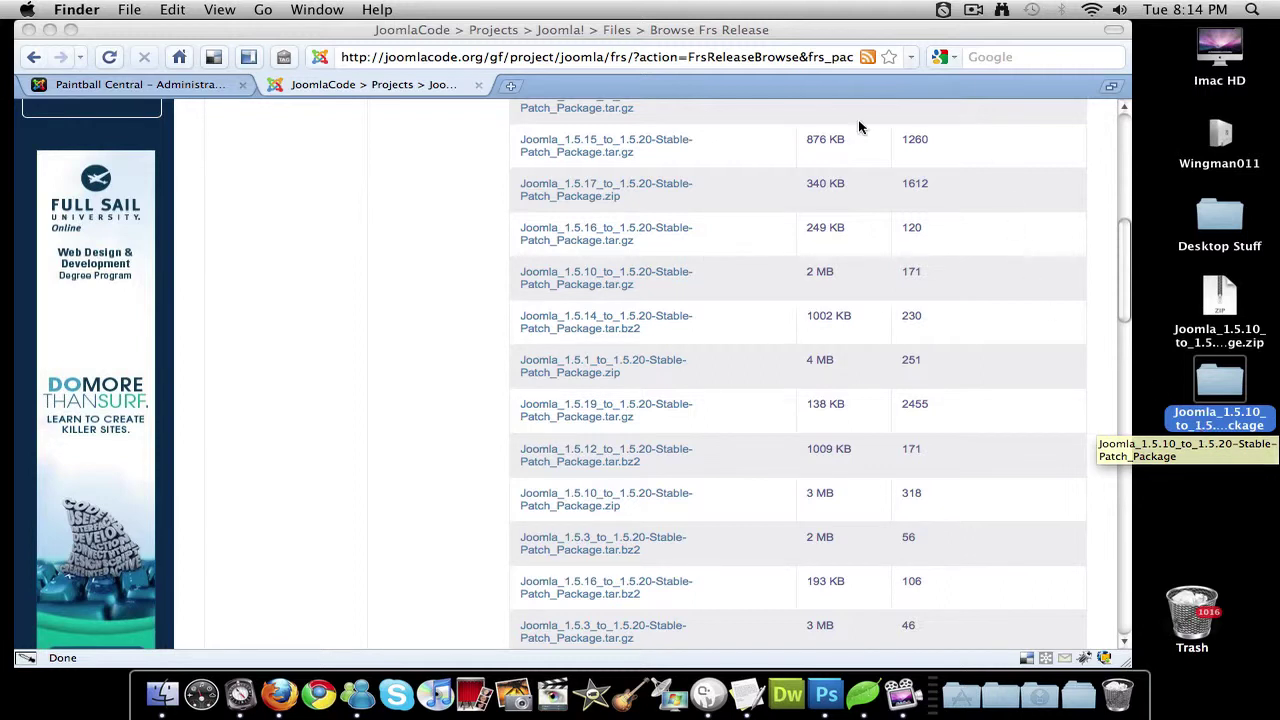
Close the JoomlaCode tab and recheck the version number in the Joomla administrator header
left_click(478, 88)
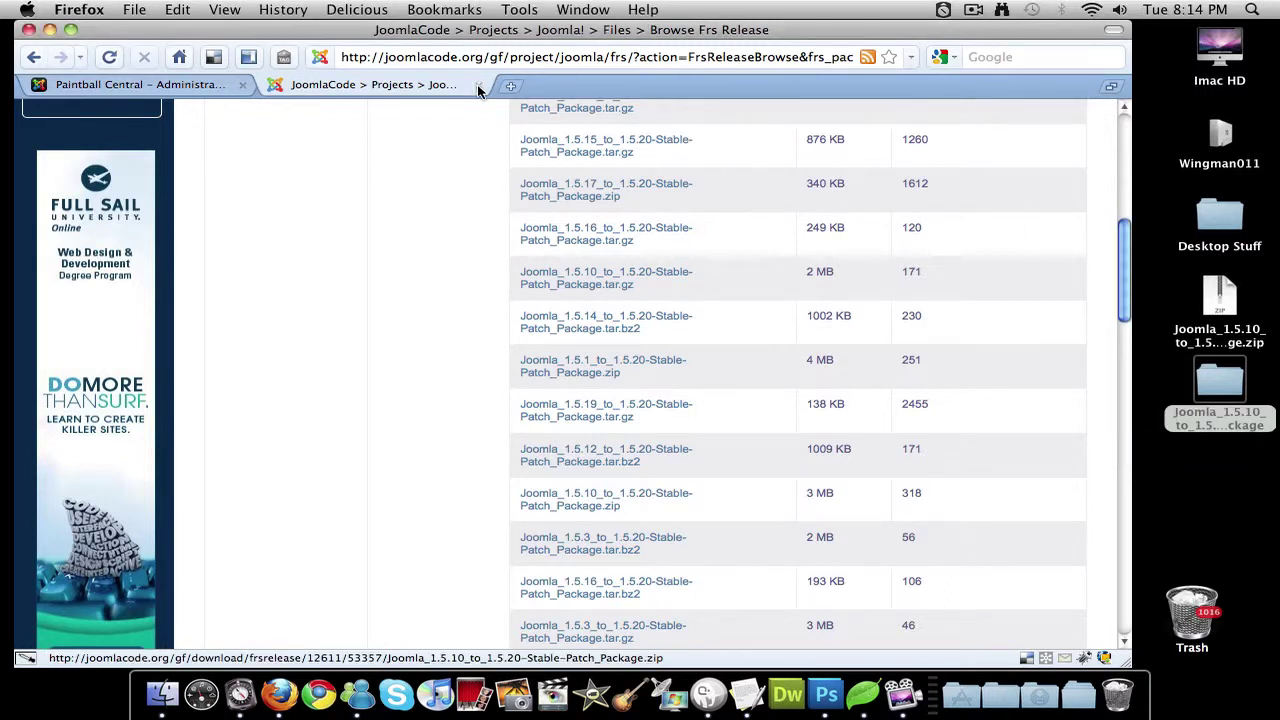
left_click(479, 85)
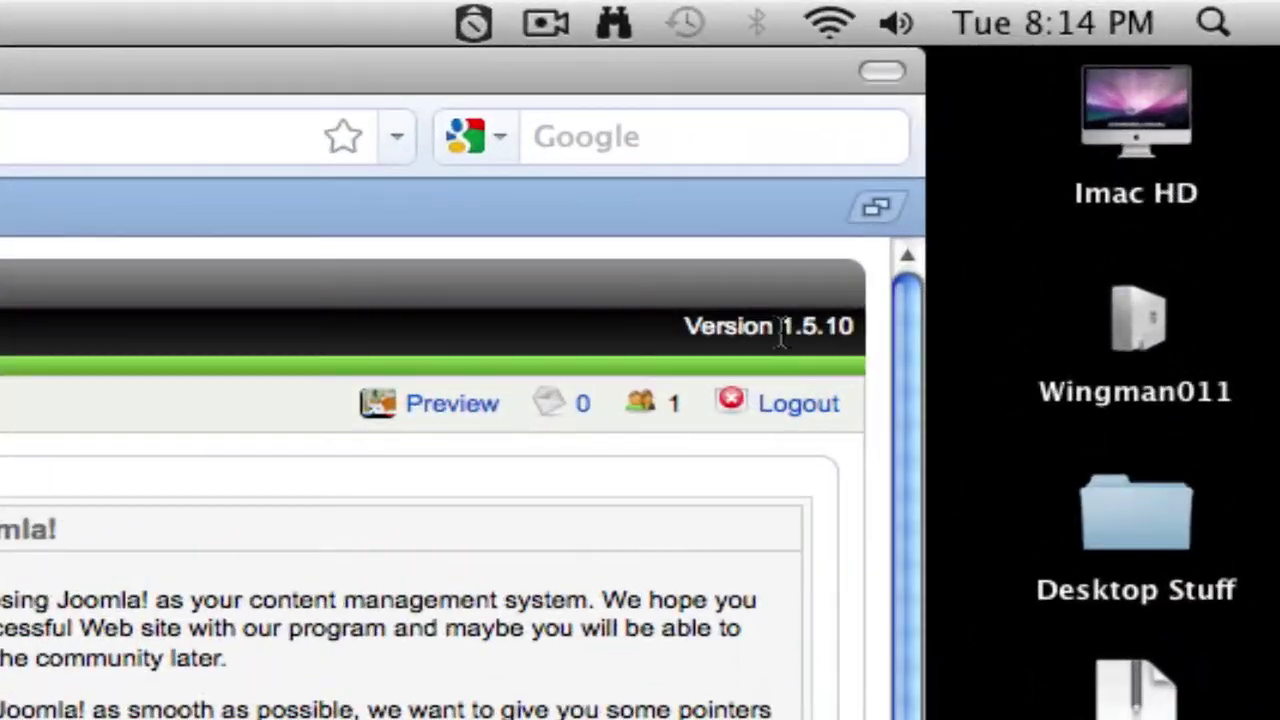
left_click_drag(781, 338, 857, 320)
left_click(857, 322)
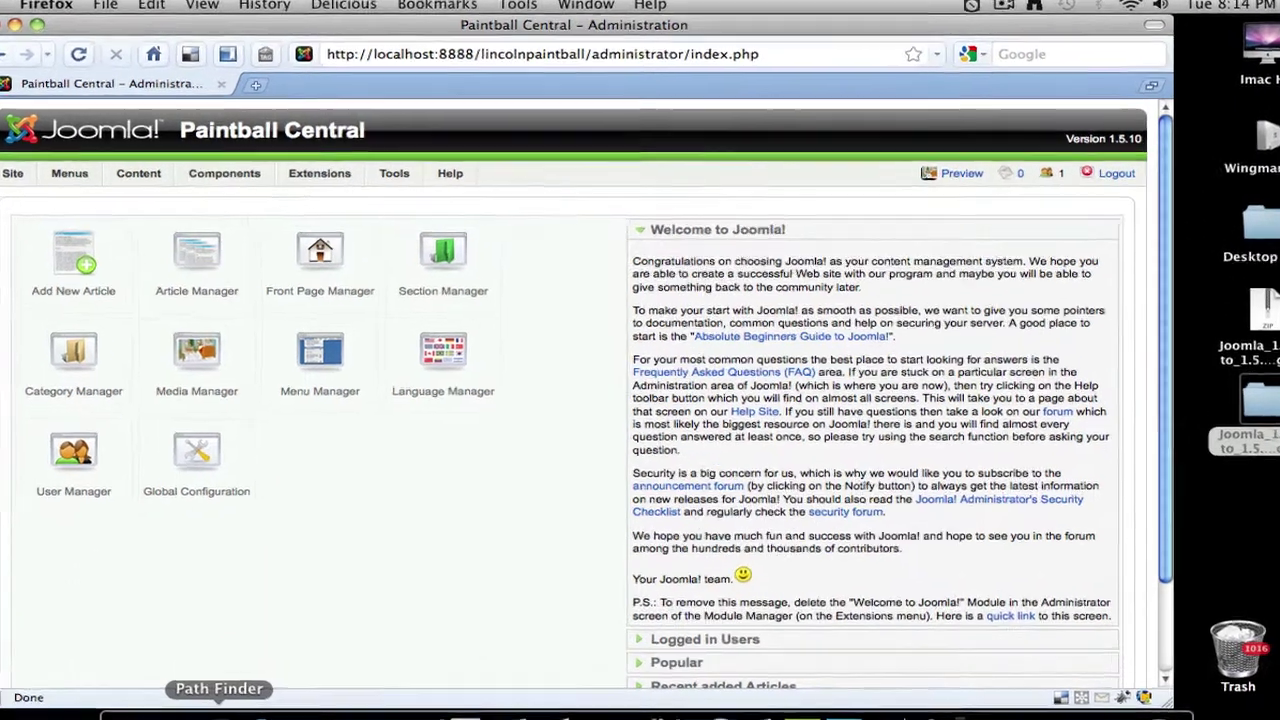
Switch to Path Finder and locate the extracted 1.5.10 patch folder on the Desktop and the lincolnpaintball folder in htdocs
left_click(240, 692)
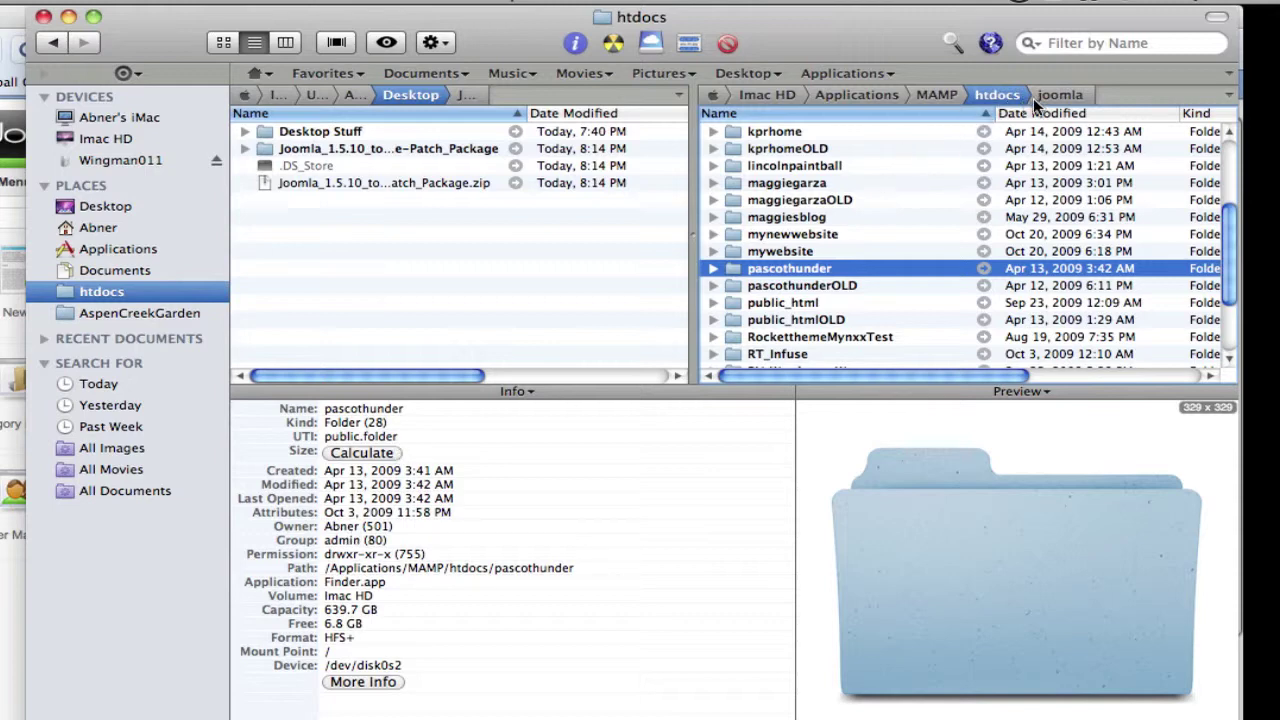
left_click(280, 150)
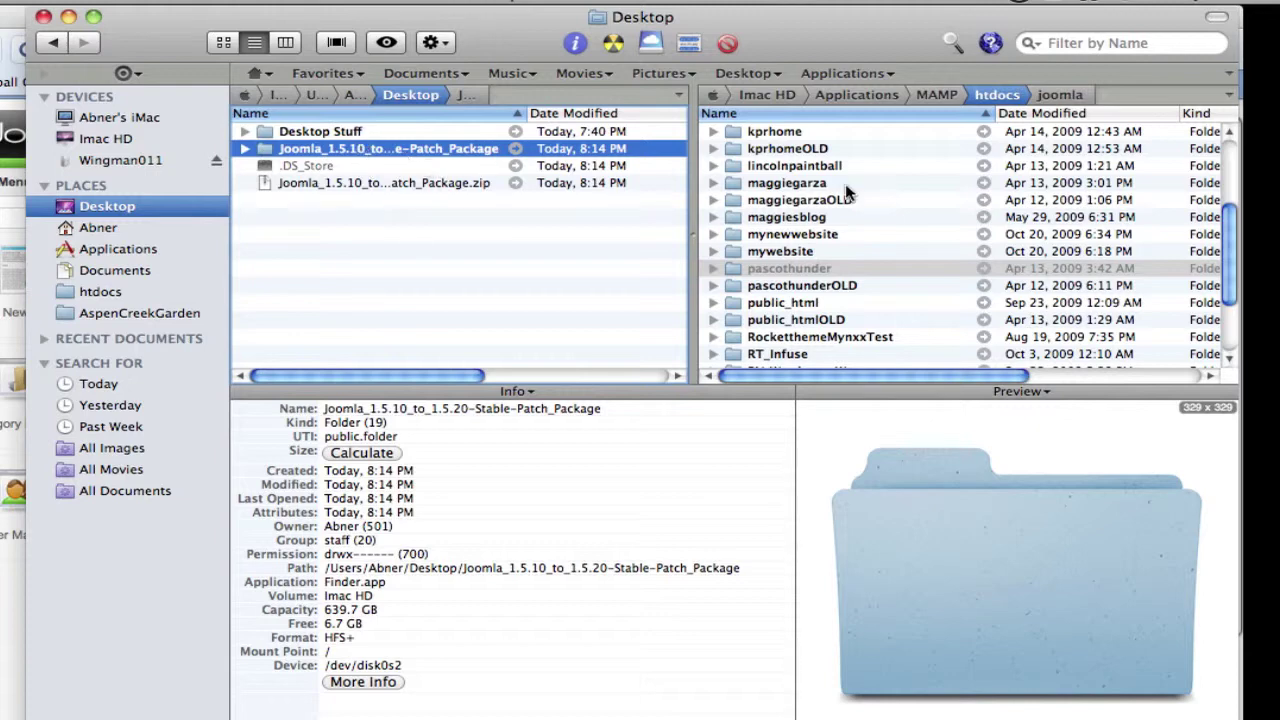
scroll(795, 320, "down", 2)
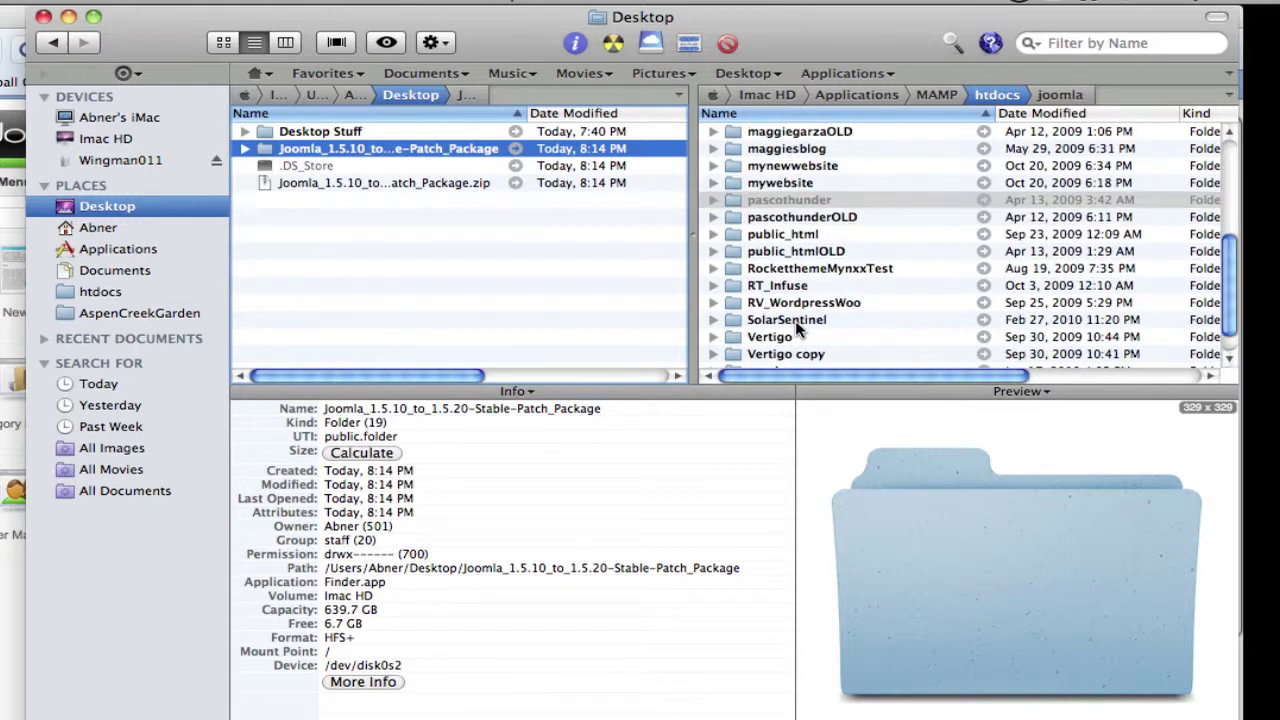
scroll(795, 320, "up", 4)
left_click(785, 234)
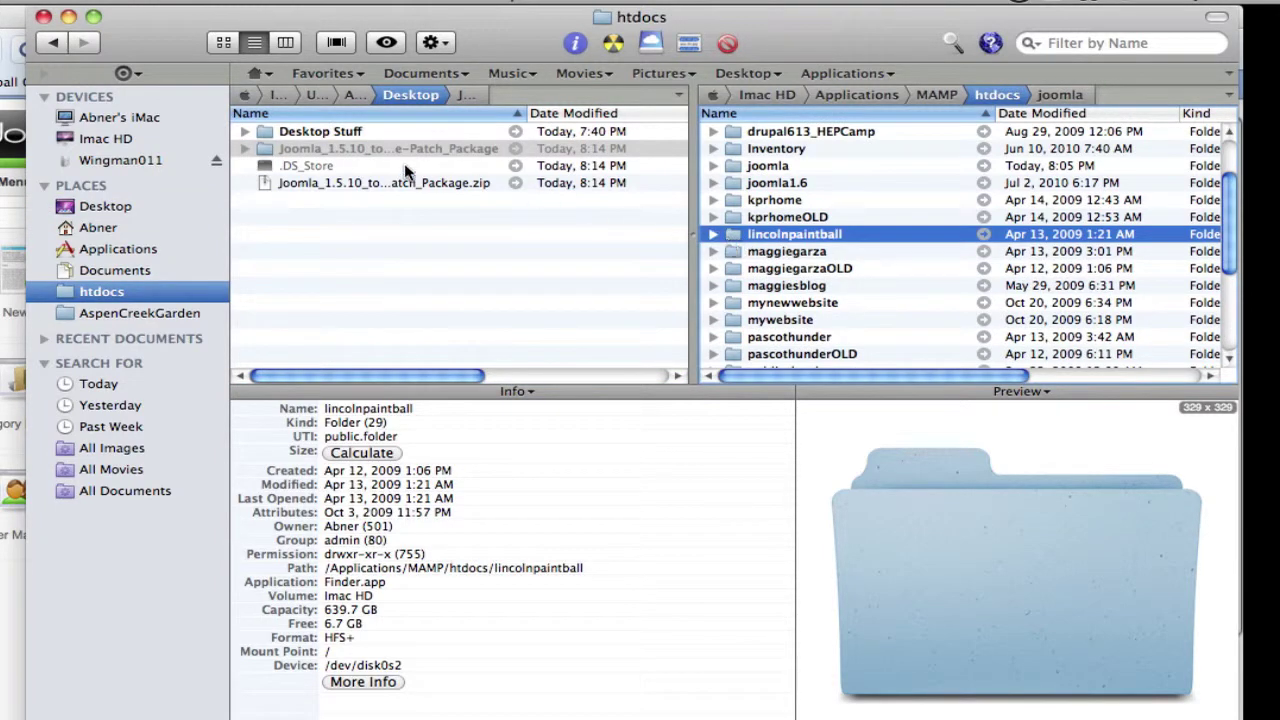
left_click(316, 150)
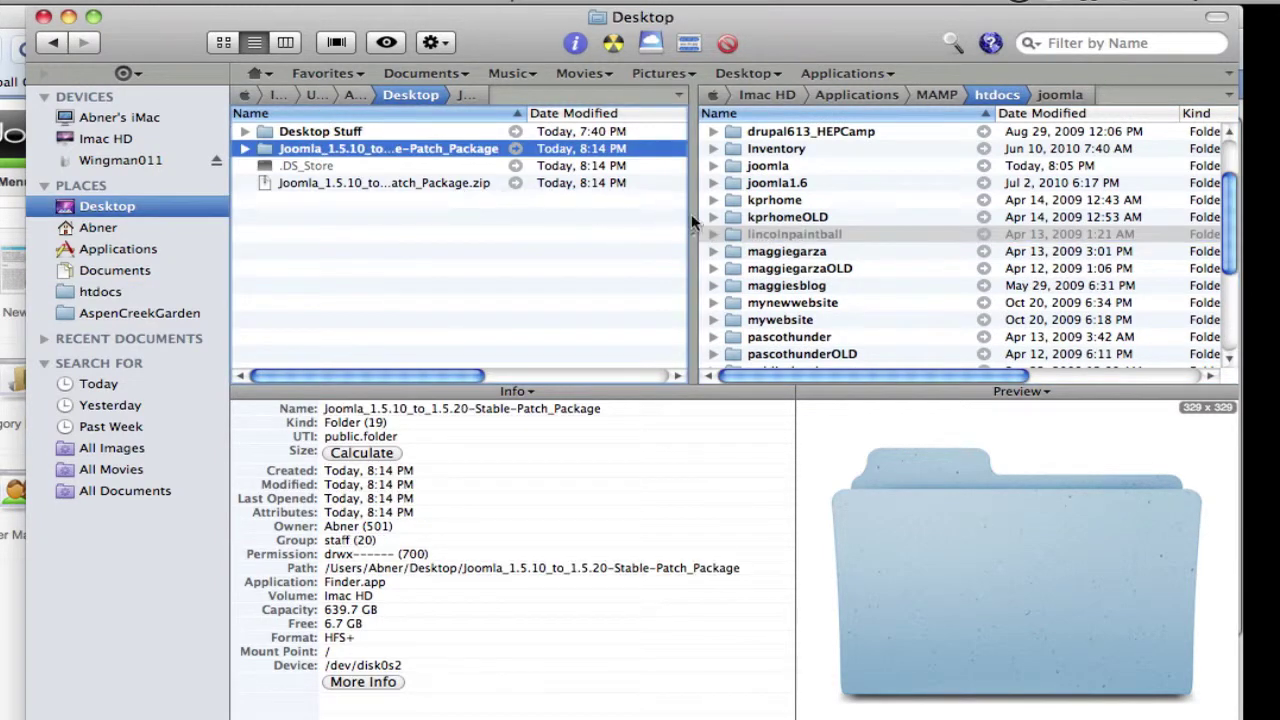
Copy the lincolnpaintball folder and paste the duplicate into MAMP's htdocs folder as a backup
left_click(812, 230)
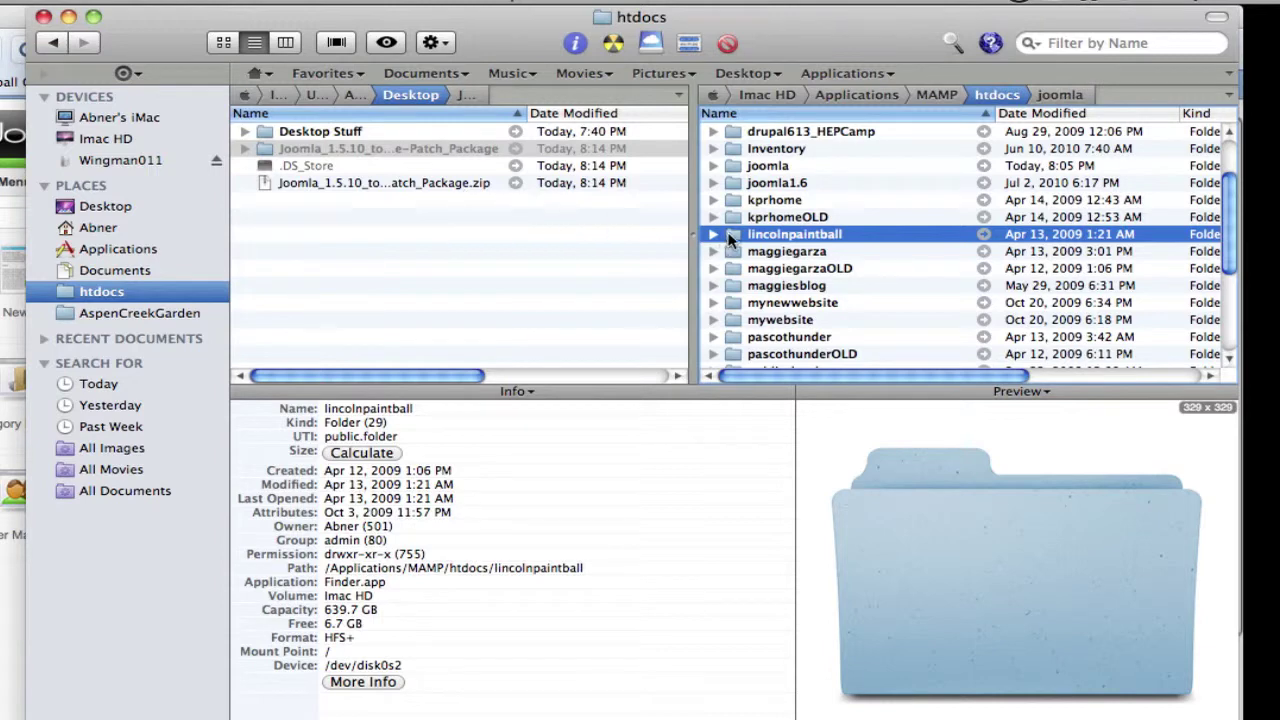
right_click(755, 243)
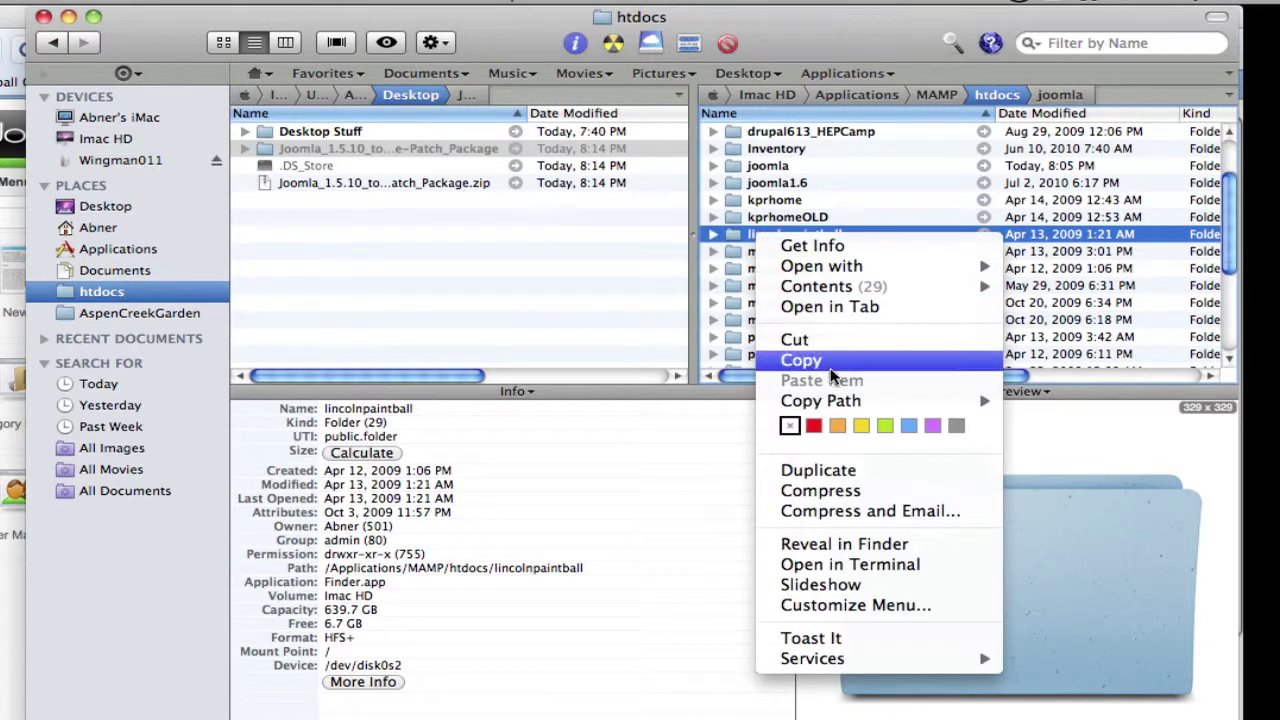
left_click(830, 360)
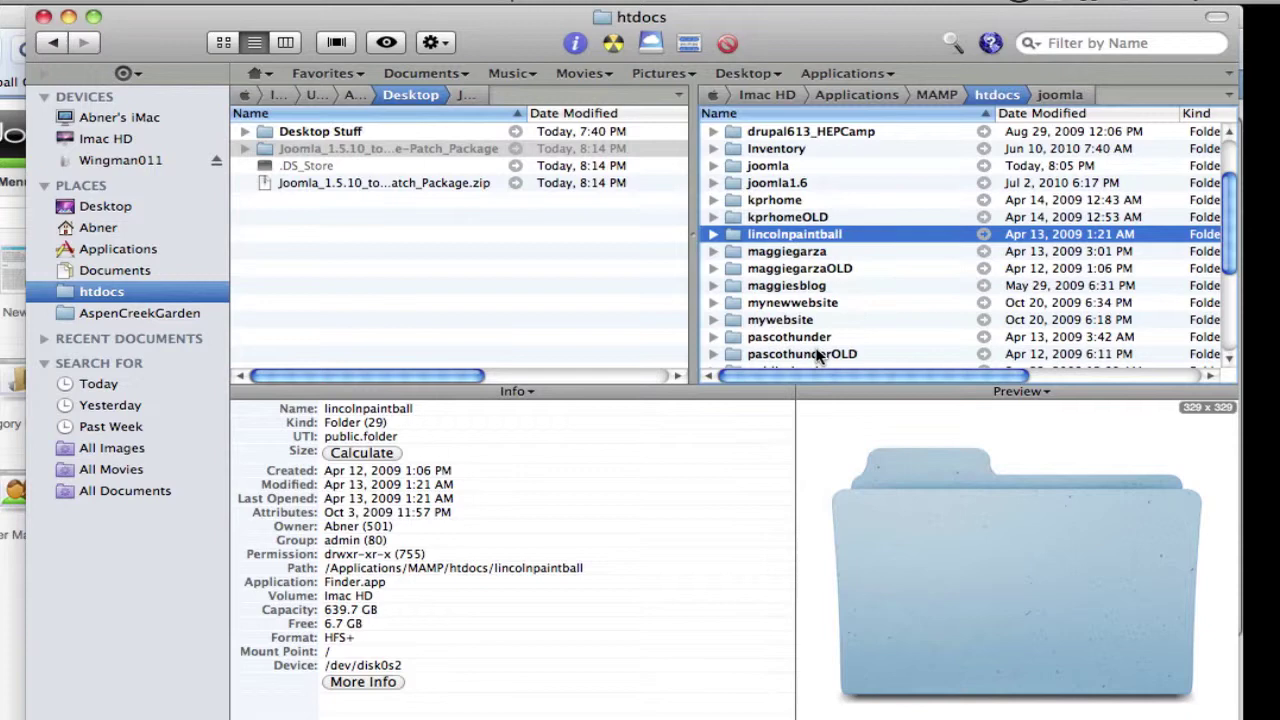
left_click(934, 94)
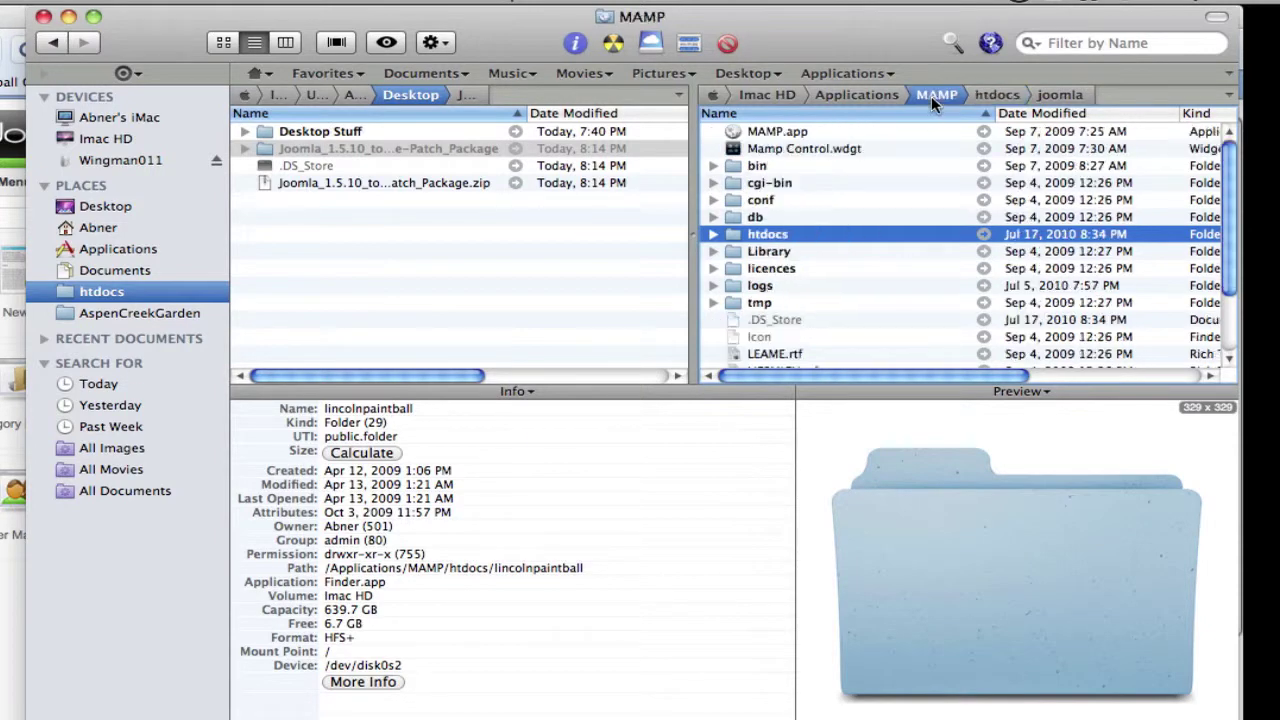
double_click(786, 236)
scroll(868, 355, "down", 6)
right_click(866, 359)
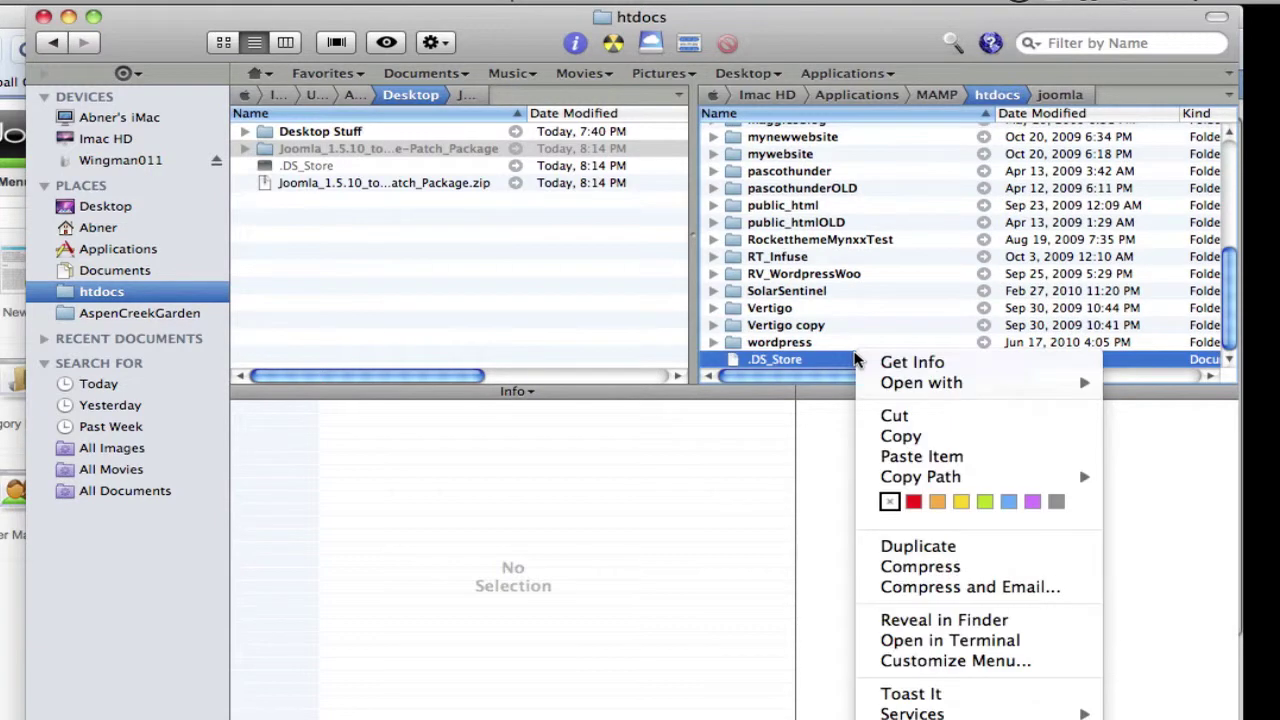
left_click(913, 453)
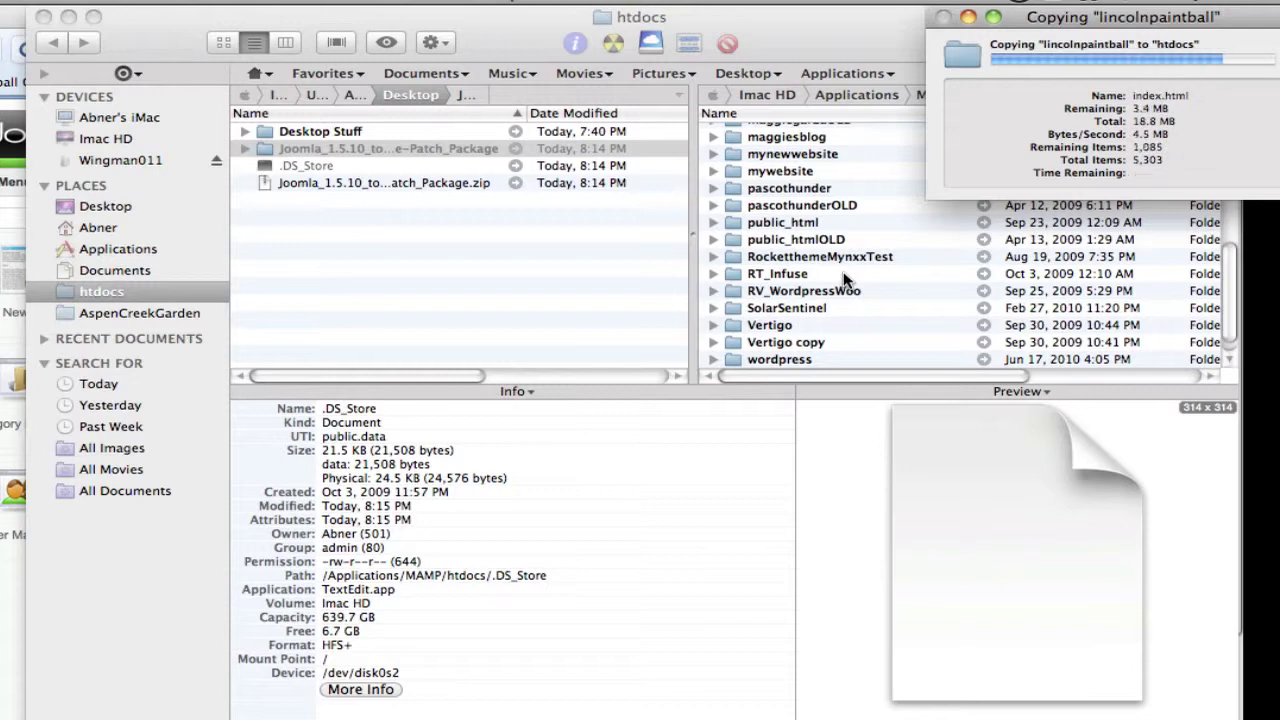
scroll(843, 280, "up", 3)
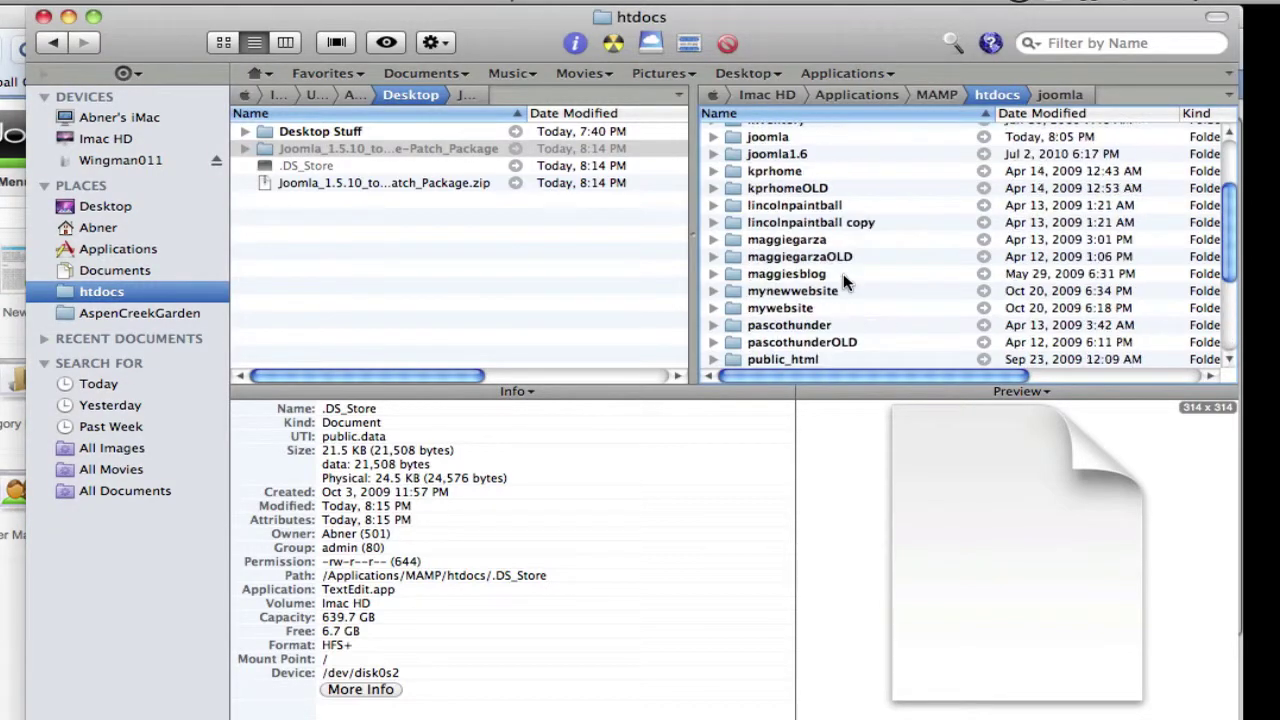
left_click(828, 224)
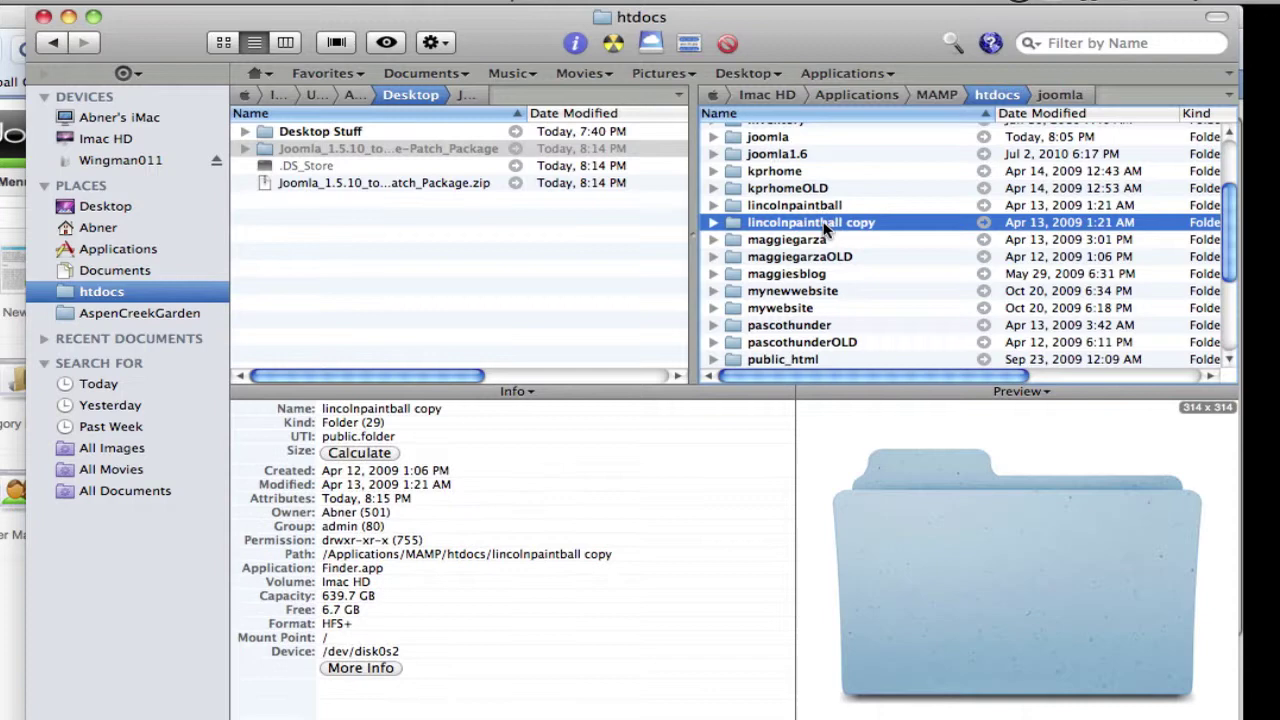
Open the Folder Merge module and set the extracted patch folder as its source and lincolnpaintball as its destination
left_click(751, 208)
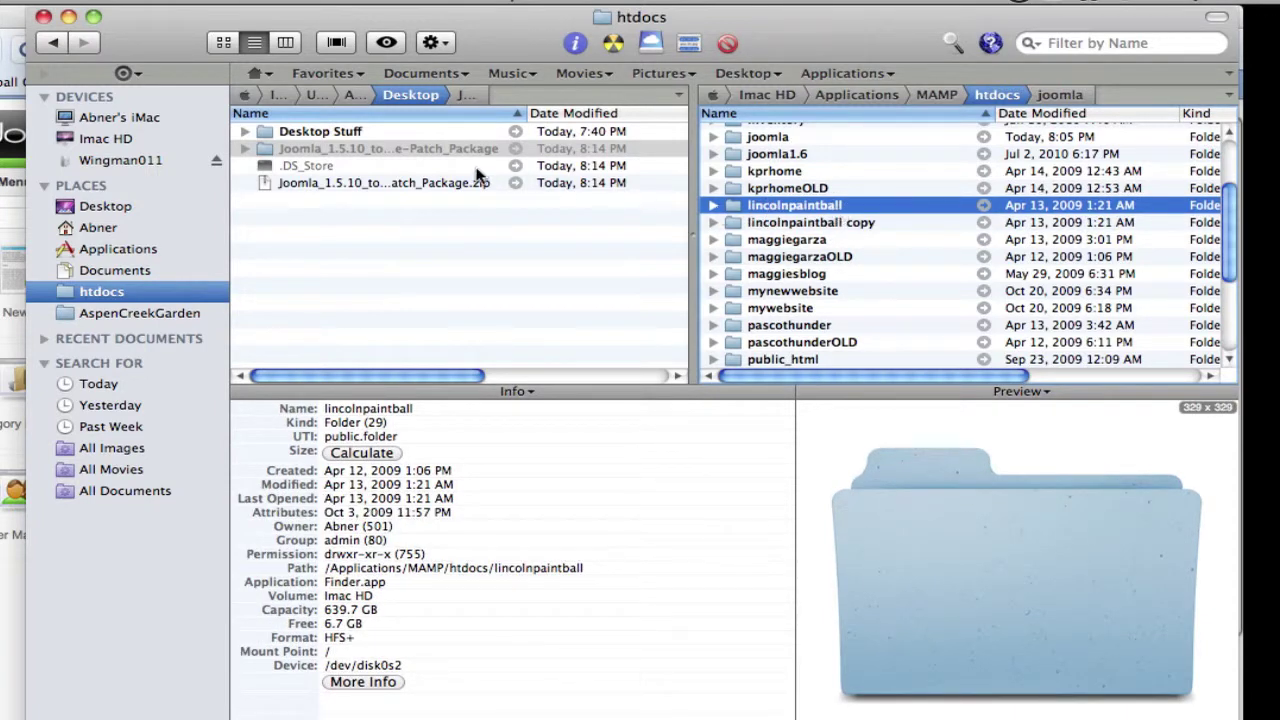
left_click(340, 150)
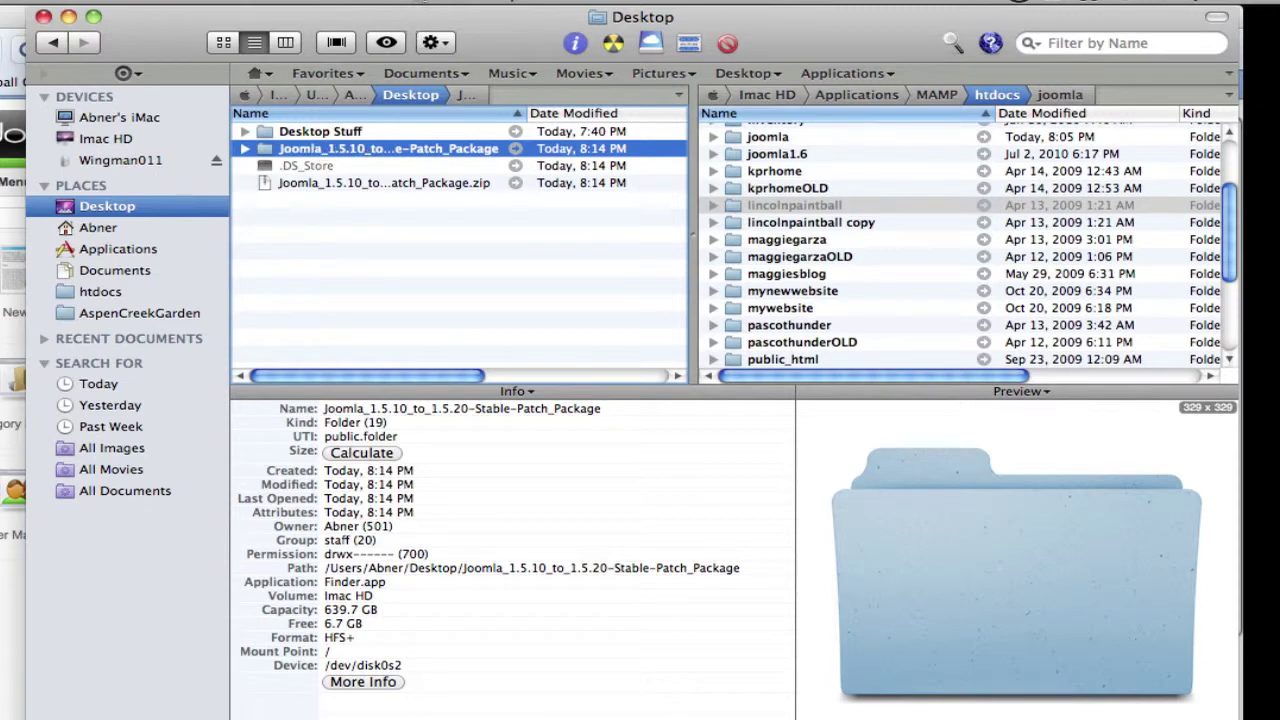
left_click(428, 2)
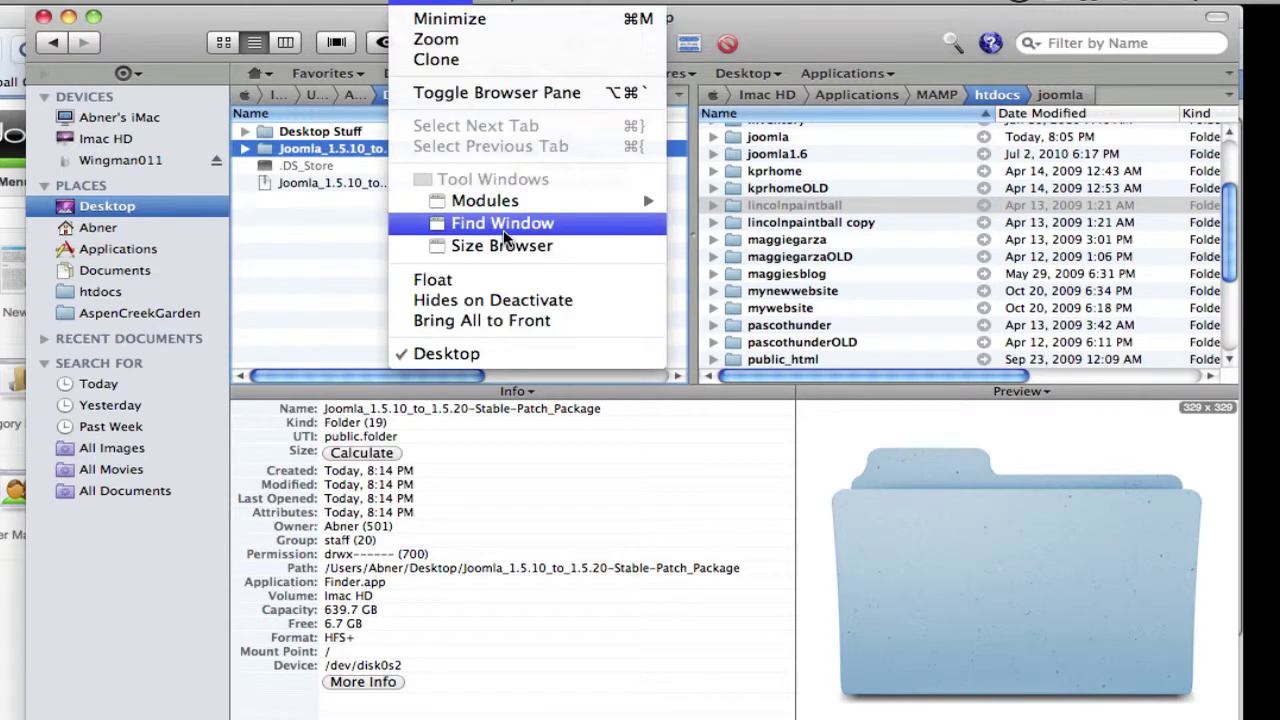
mouse_move(510, 204)
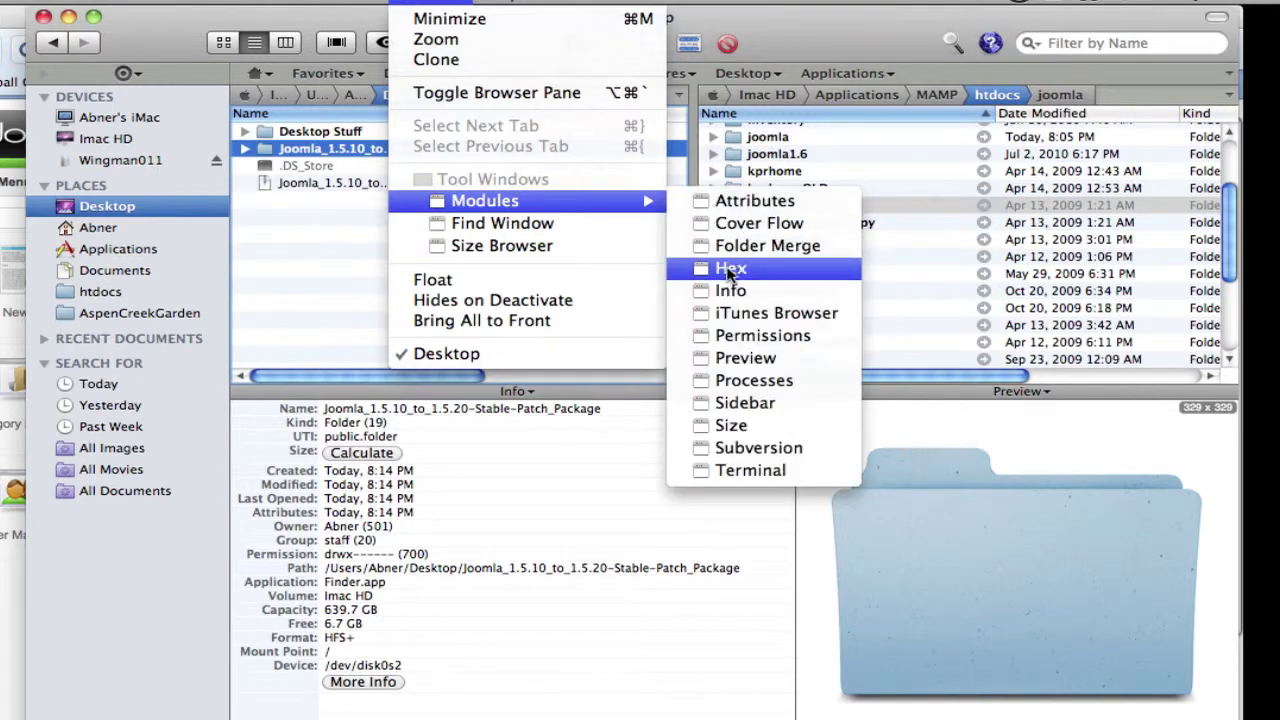
left_click(731, 250)
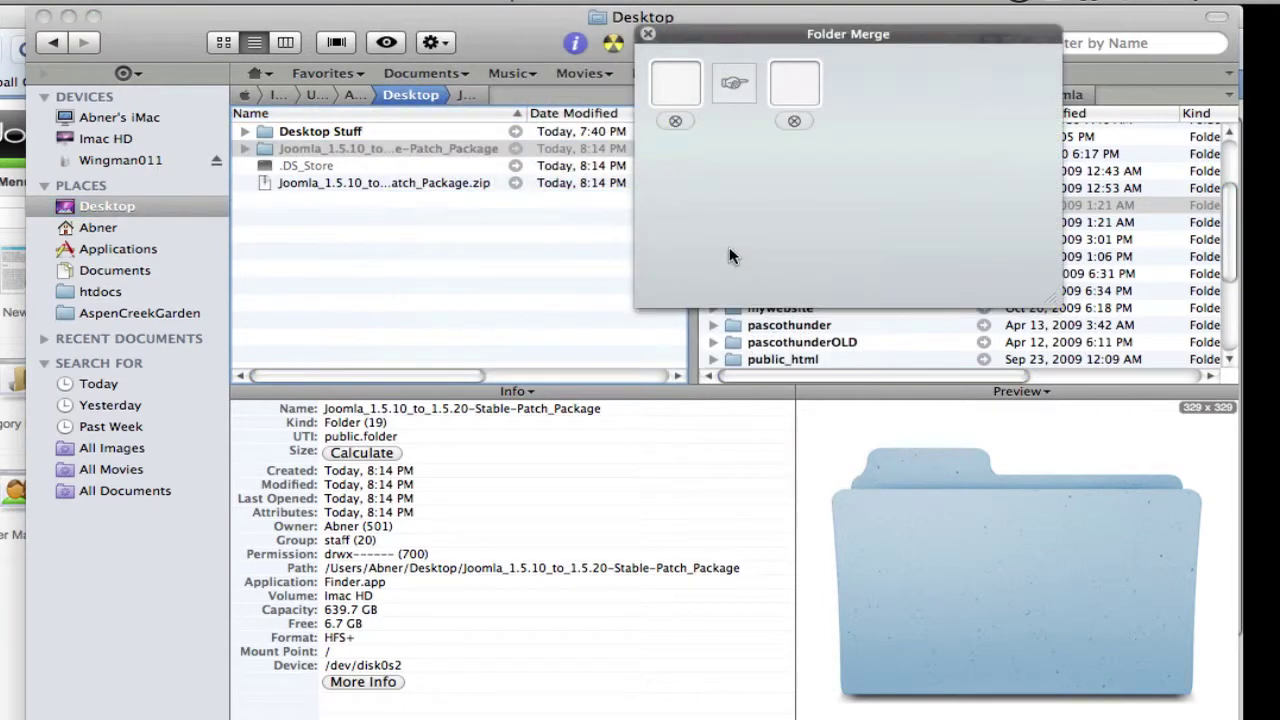
left_click_drag(816, 48, 1131, 77)
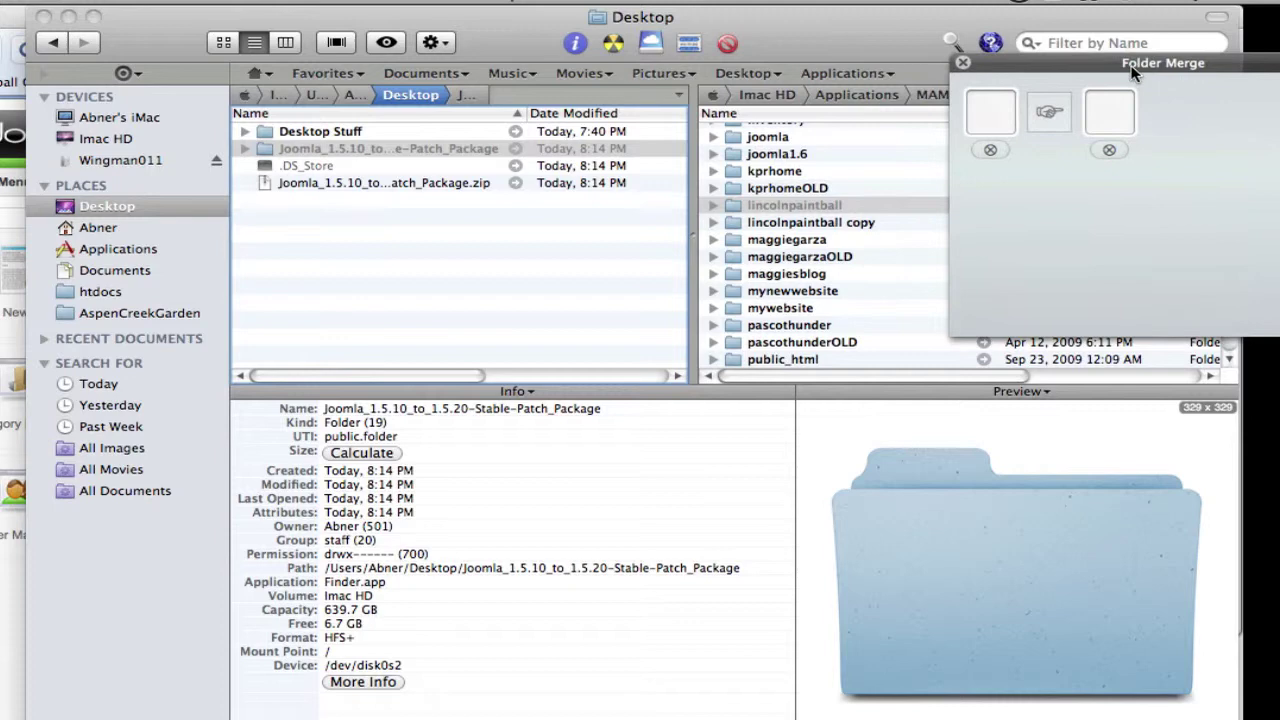
left_click_drag(276, 150, 995, 101)
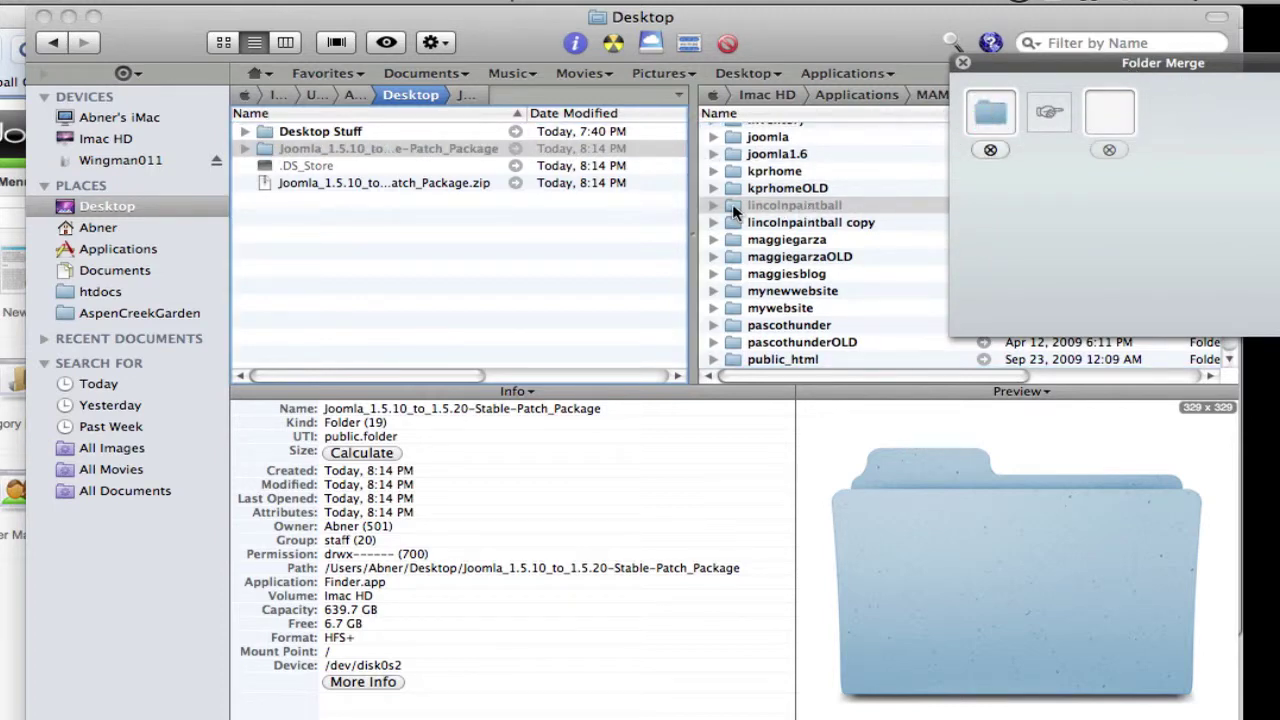
left_click_drag(733, 207, 1091, 120)
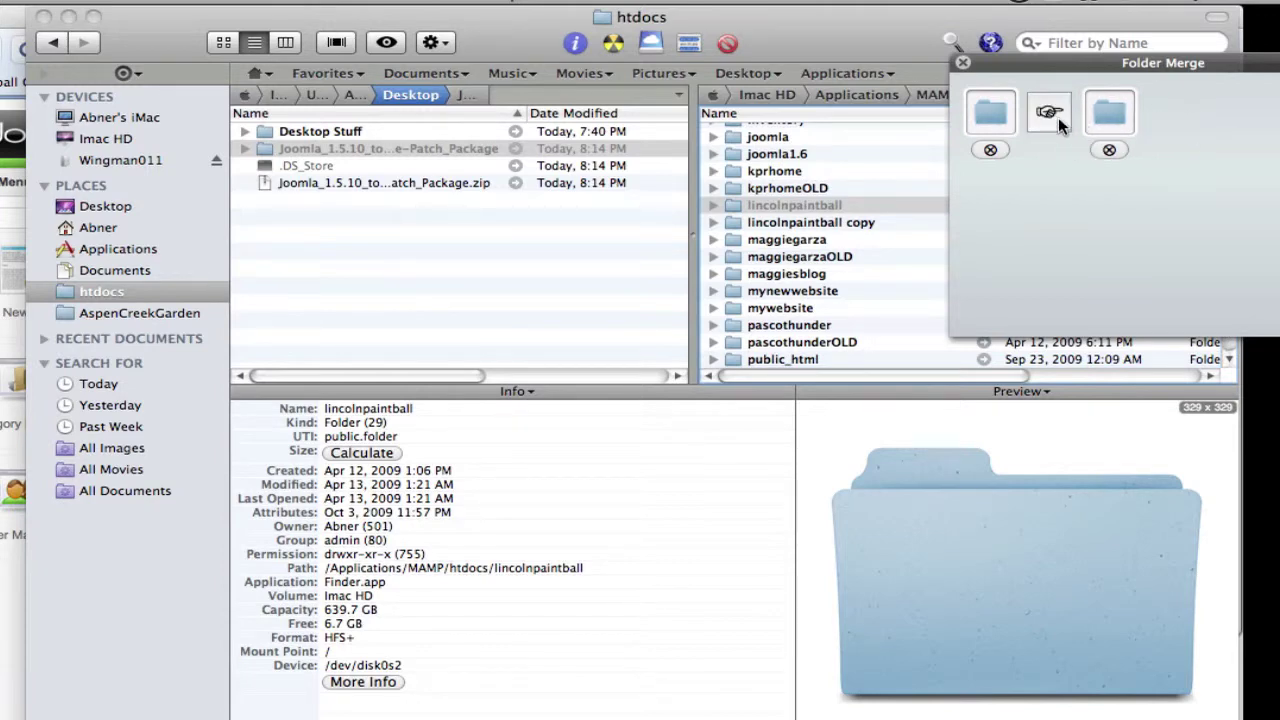
Merge the patch package files into the lincolnpaintball folder and close the Folder Merge window
left_click(1057, 116)
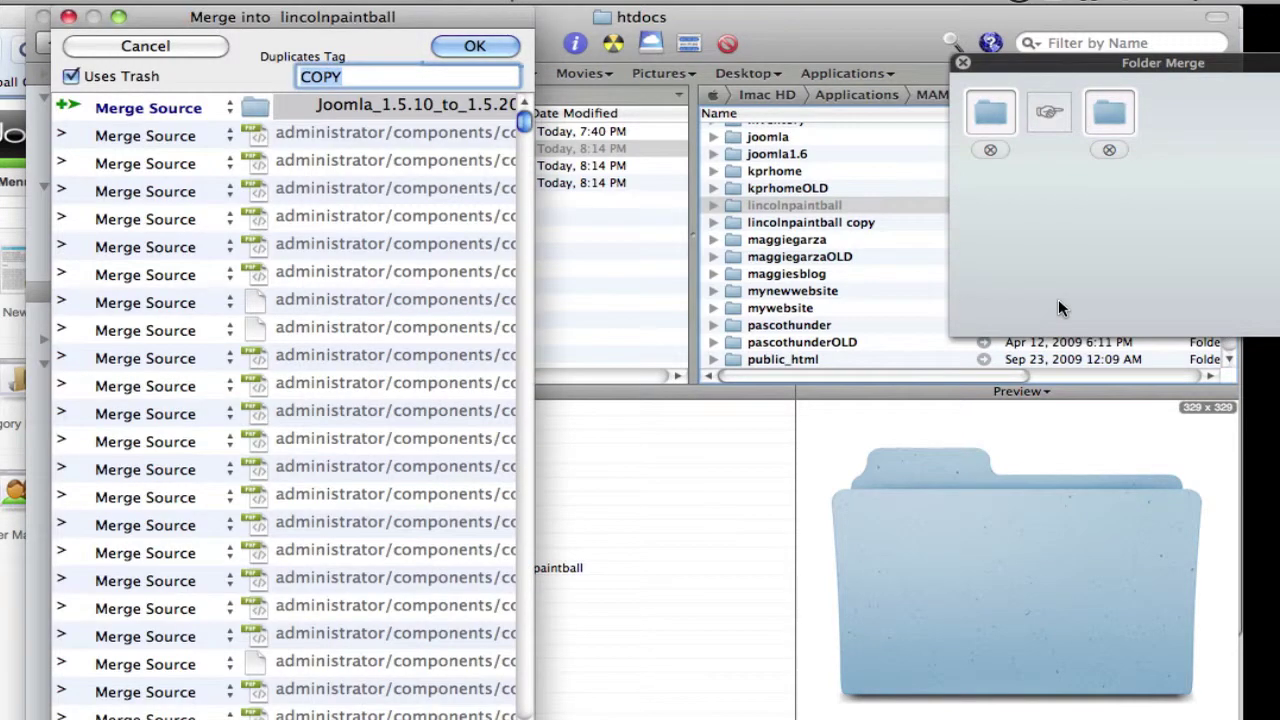
left_click(472, 45)
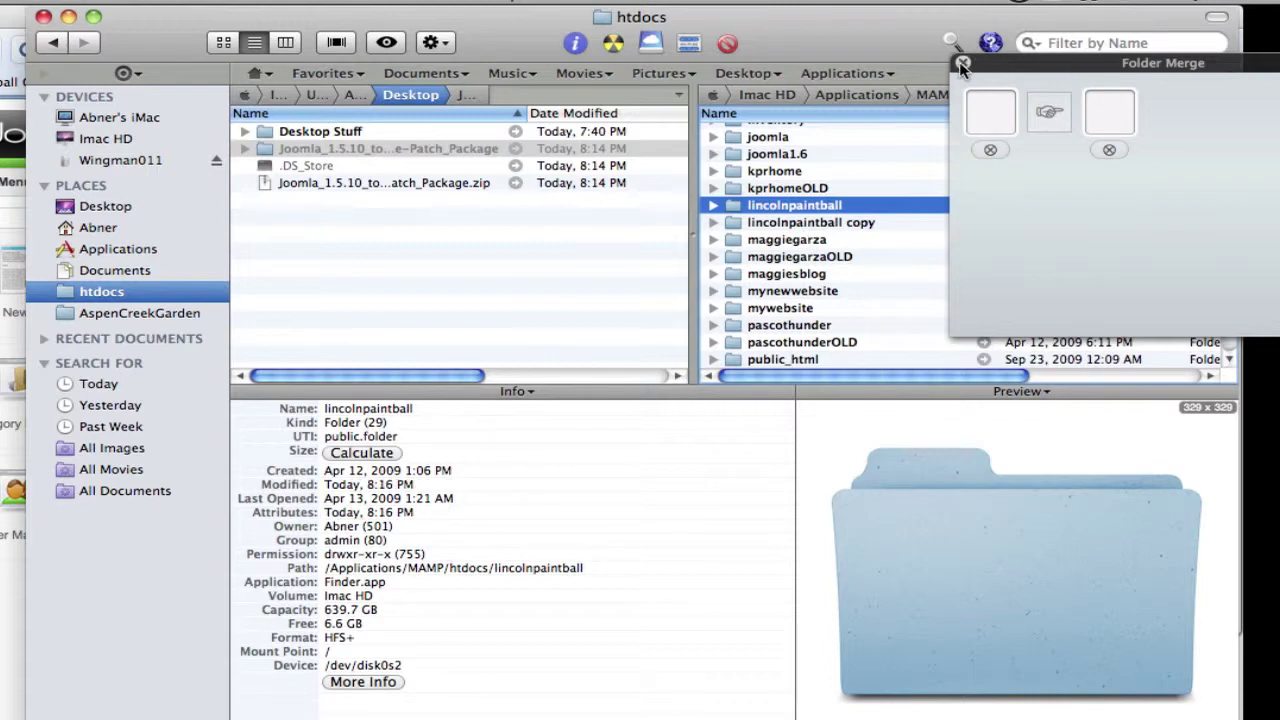
left_click(962, 64)
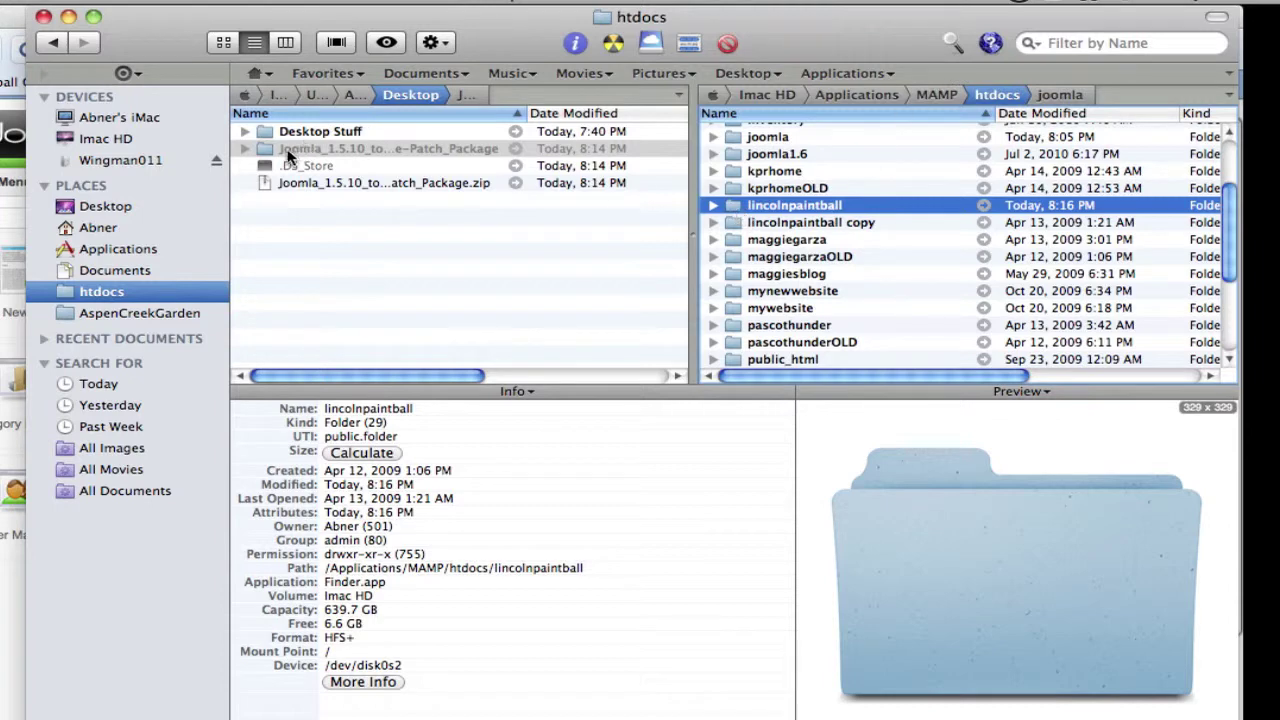
left_click_drag(288, 150, 736, 205)
Return to Firefox, reload the Joomla administrator page and check the version number in its header
left_click(15, 32)
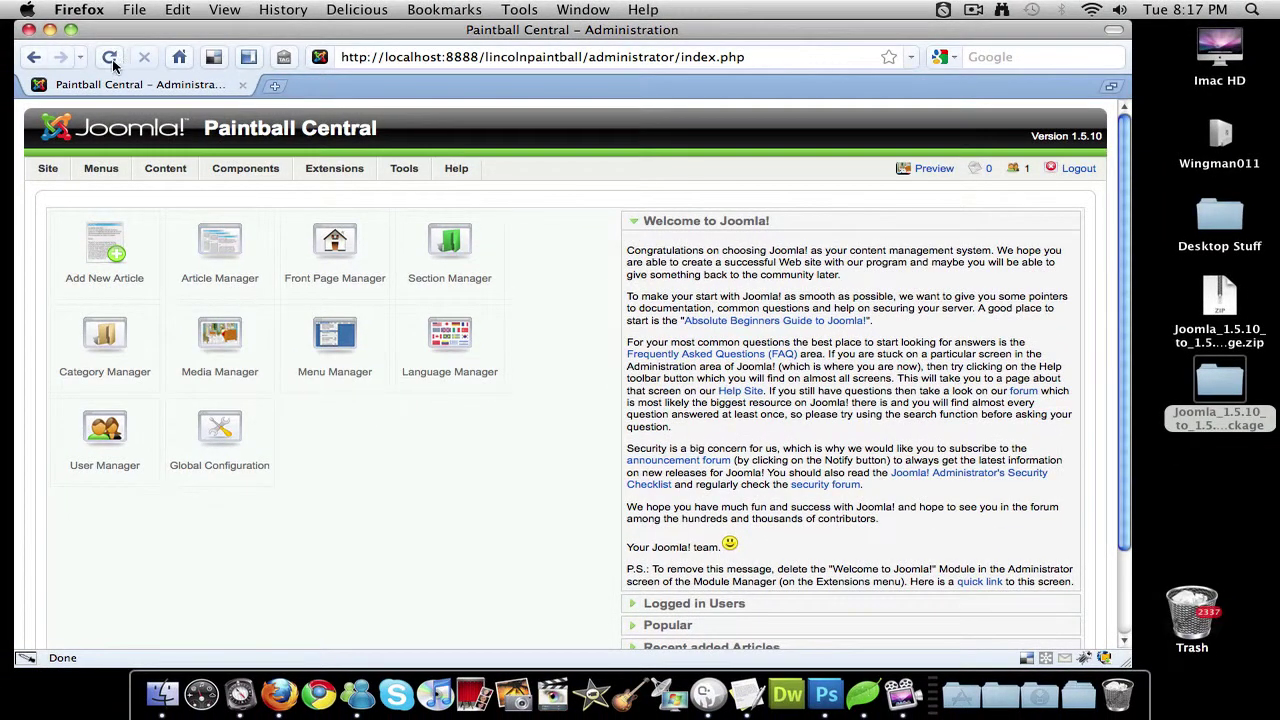
left_click(111, 58)
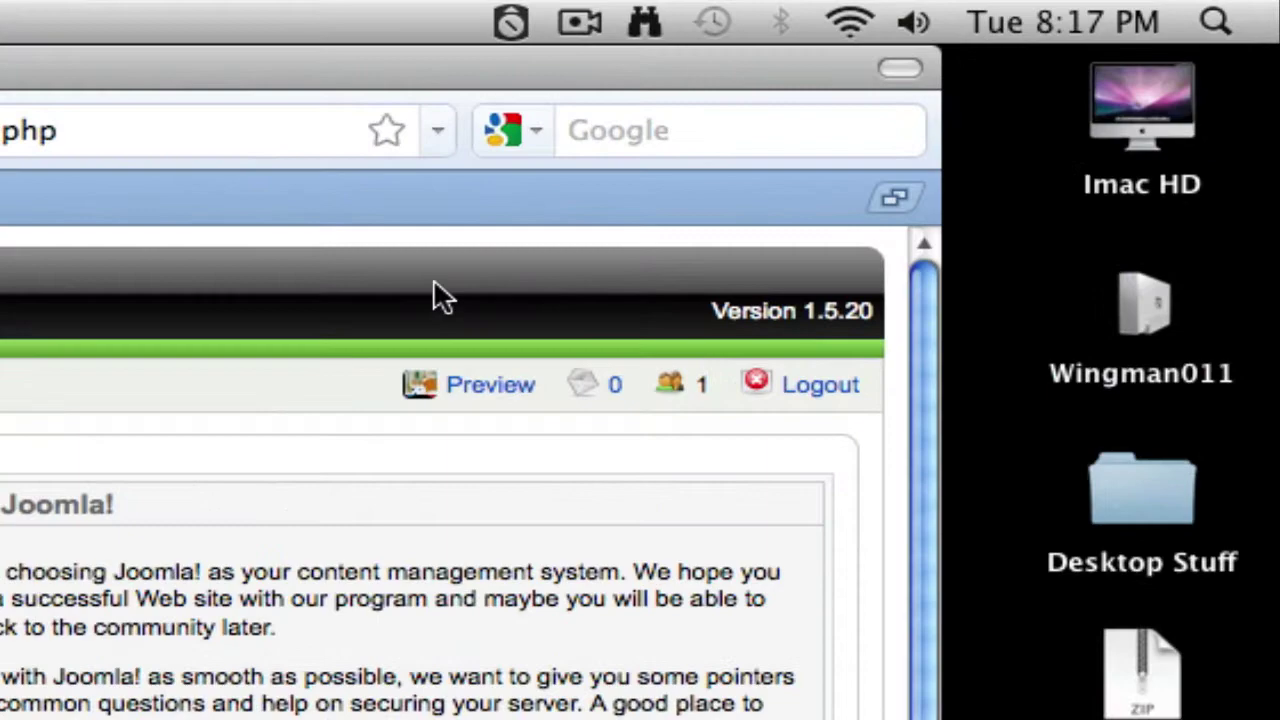
left_click_drag(801, 312, 880, 320)
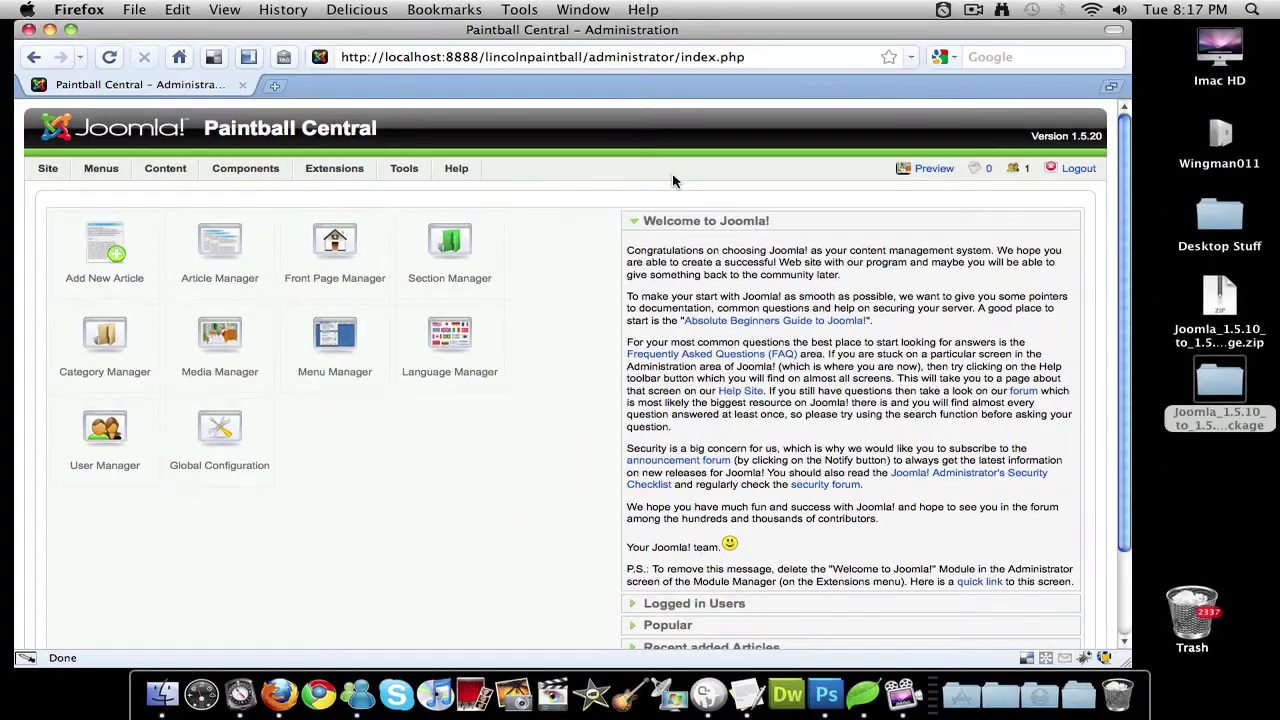
Open the Our Fields article from the Article Manager, look over its content and save it
mouse_move(176, 170)
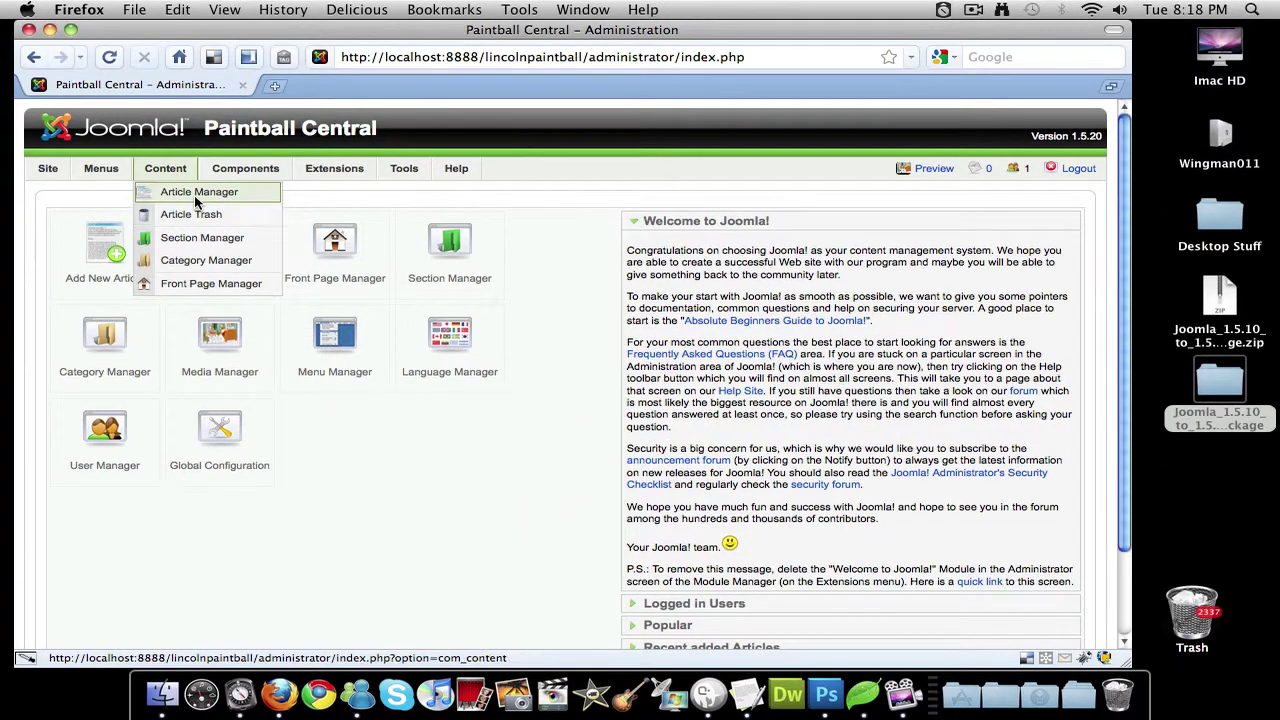
left_click(194, 194)
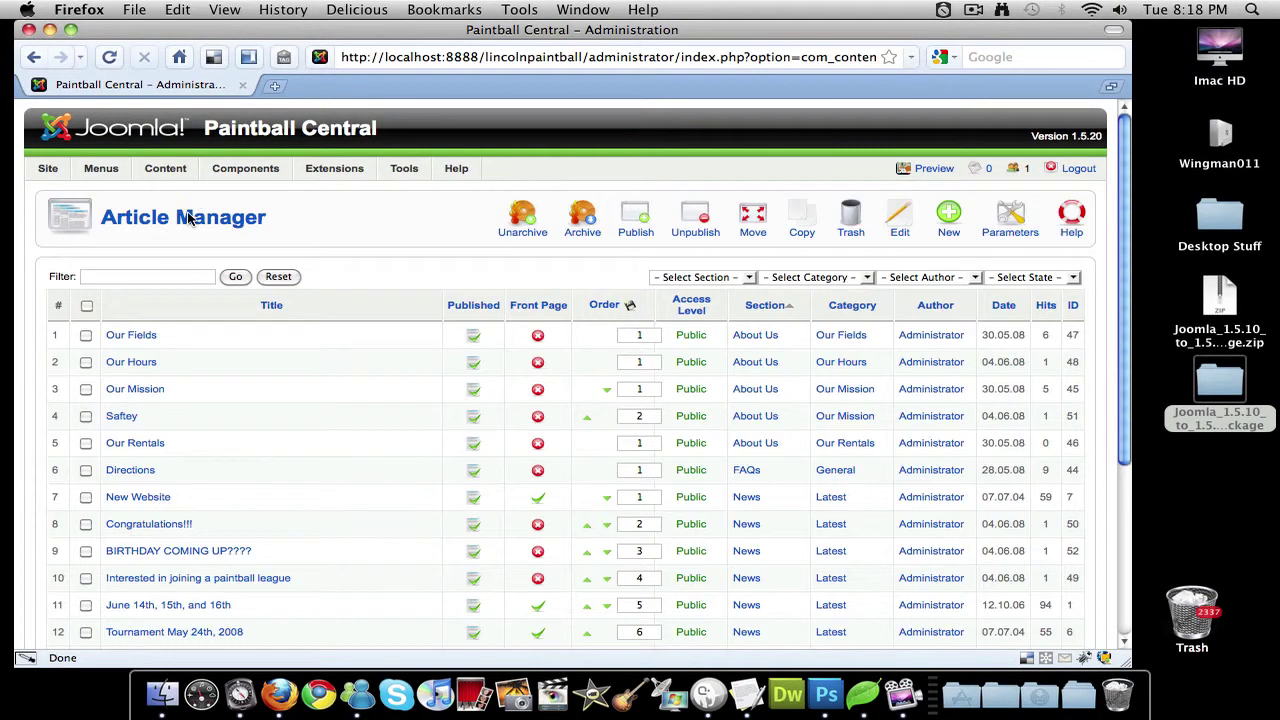
left_click(133, 340)
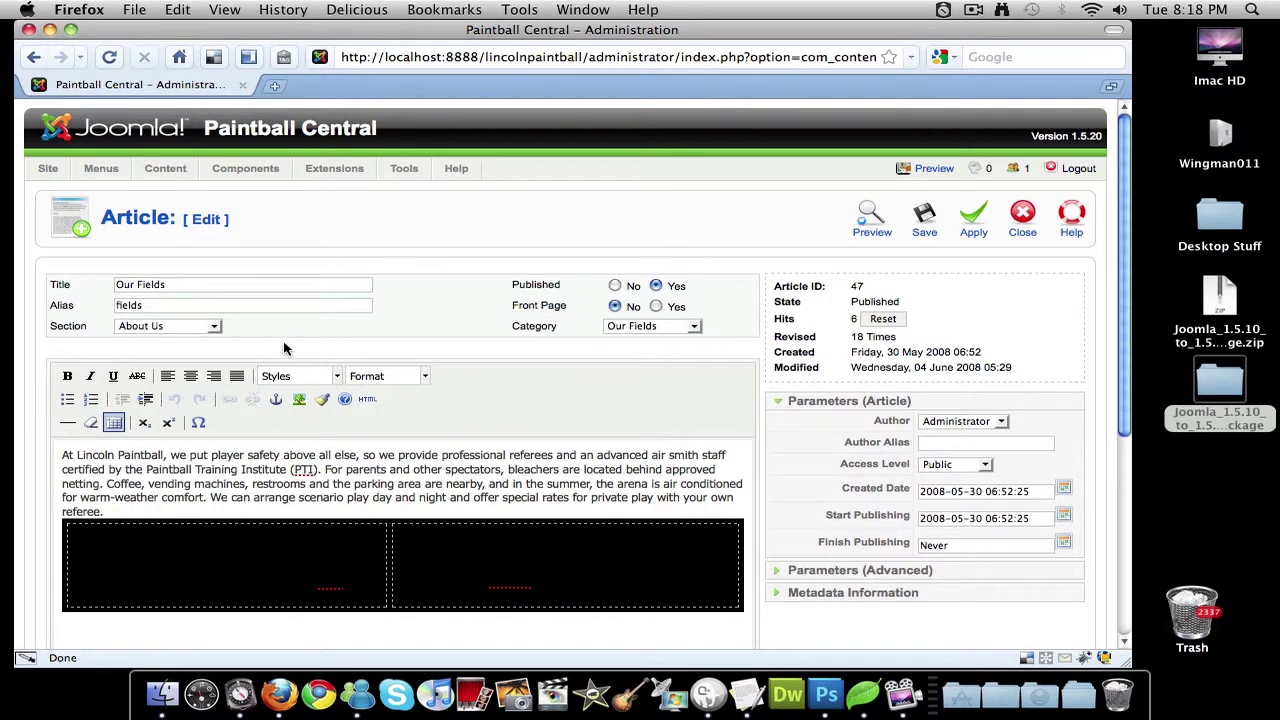
scroll(303, 435, "down", 5)
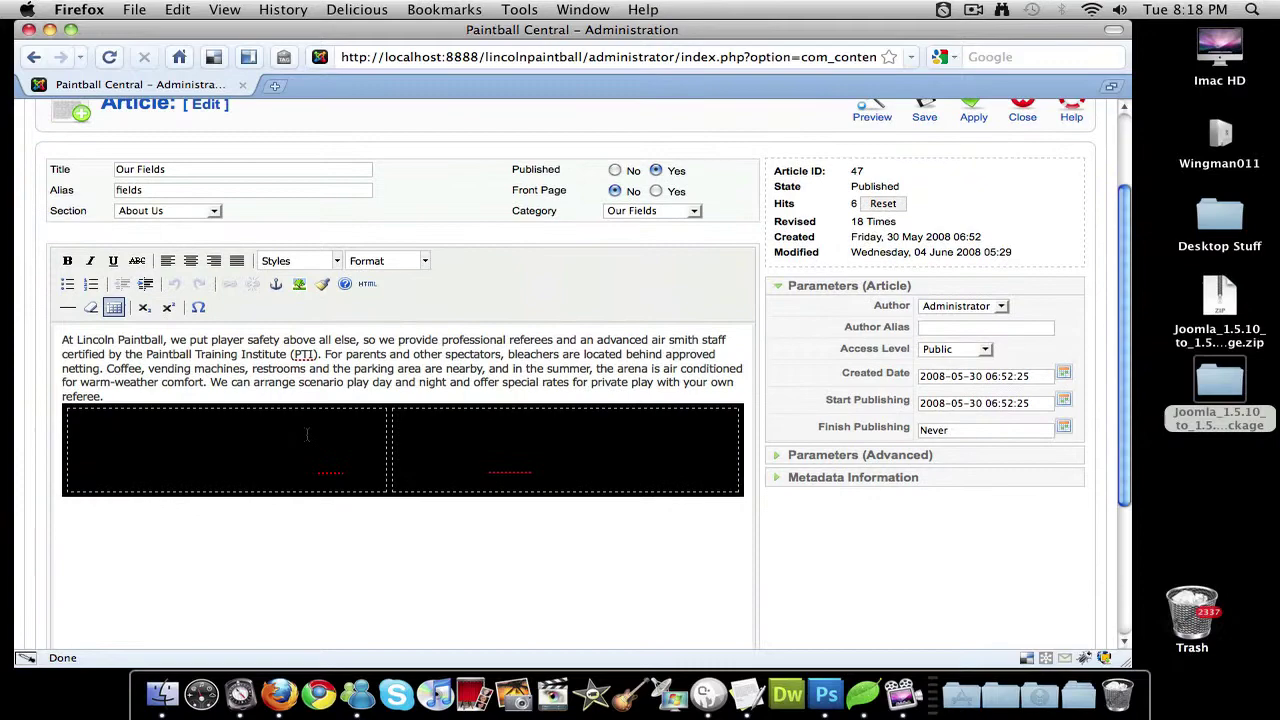
scroll(538, 513, "up", 5)
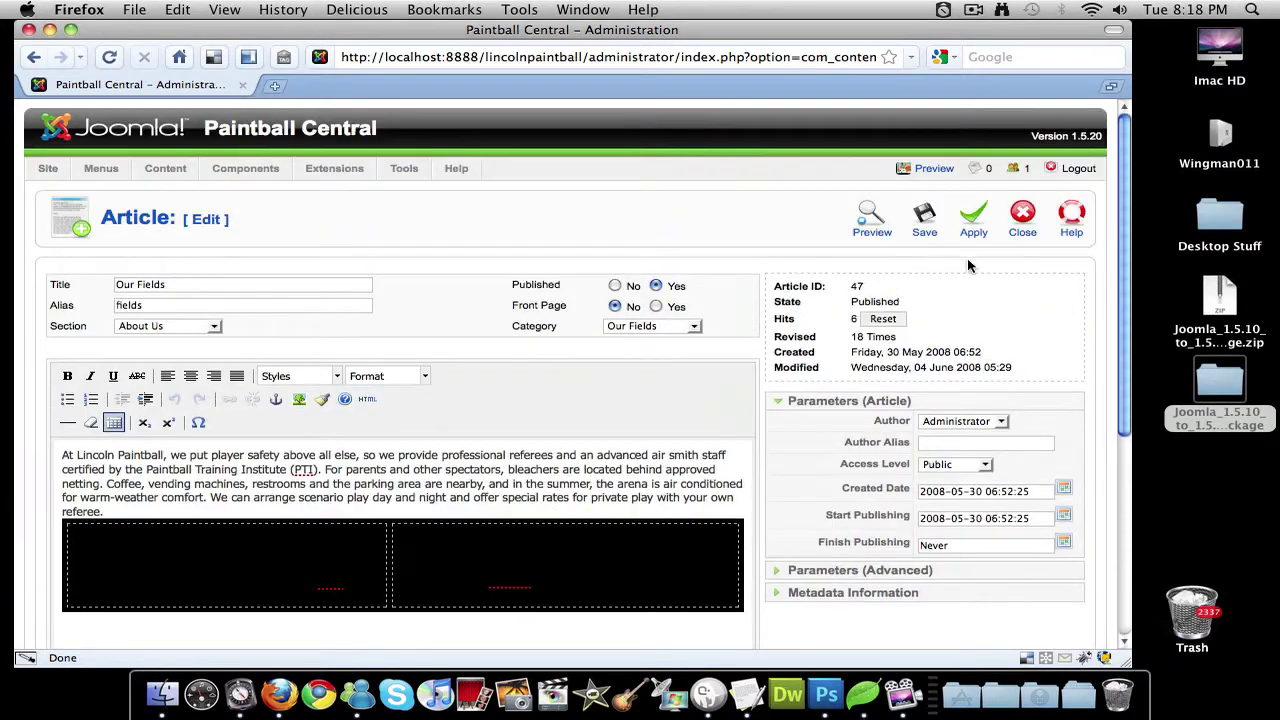
left_click(922, 222)
Check the Main Menu's item list and the User Manager in the upgraded administrator
mouse_move(101, 168)
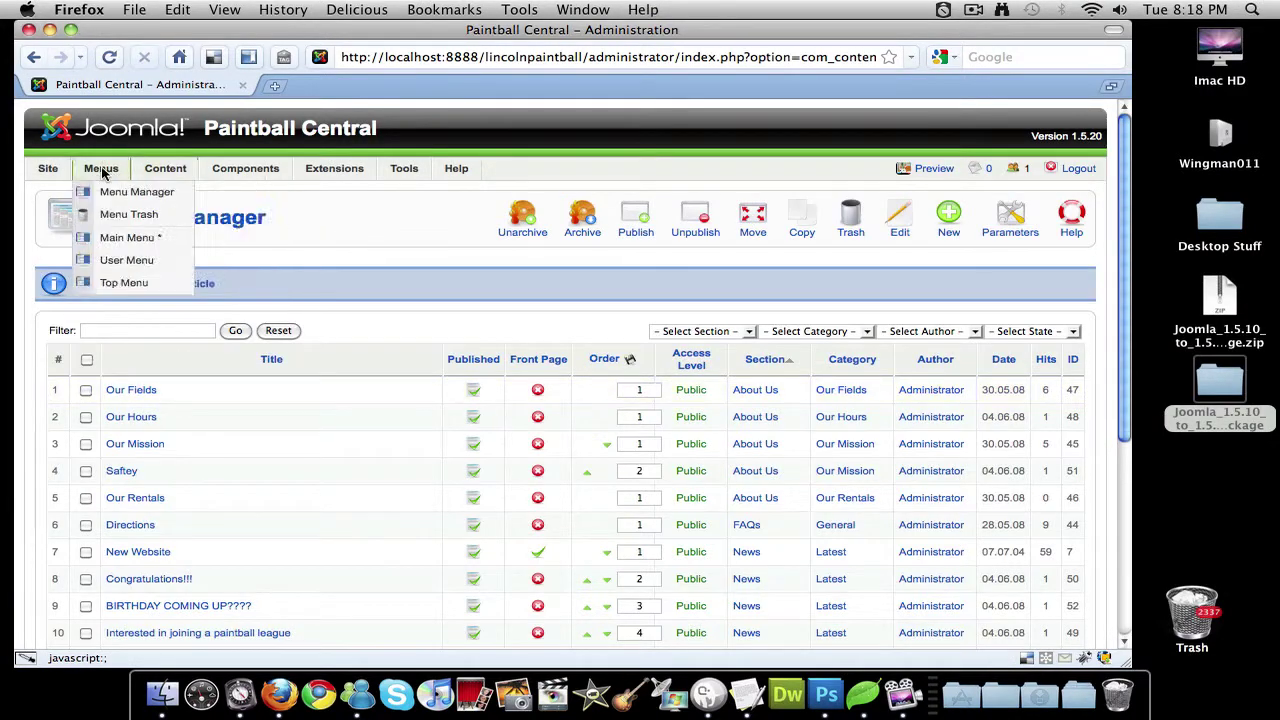
left_click(108, 238)
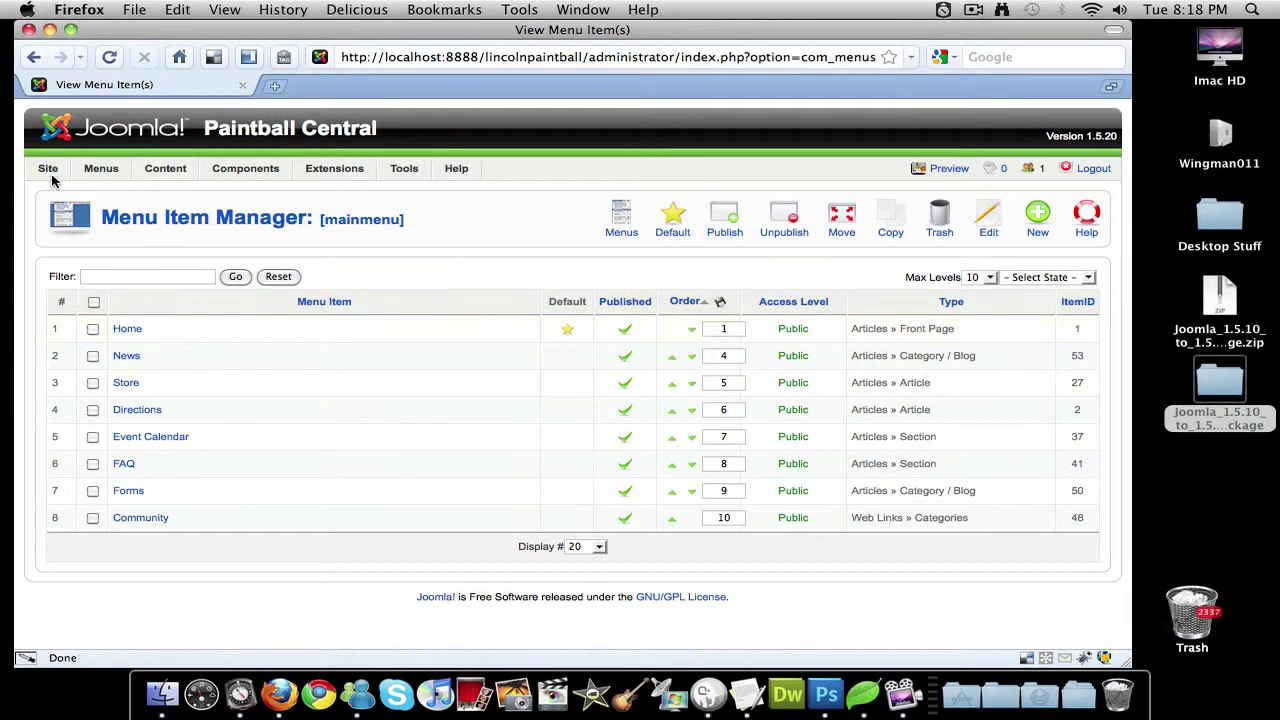
mouse_move(48, 168)
left_click(56, 215)
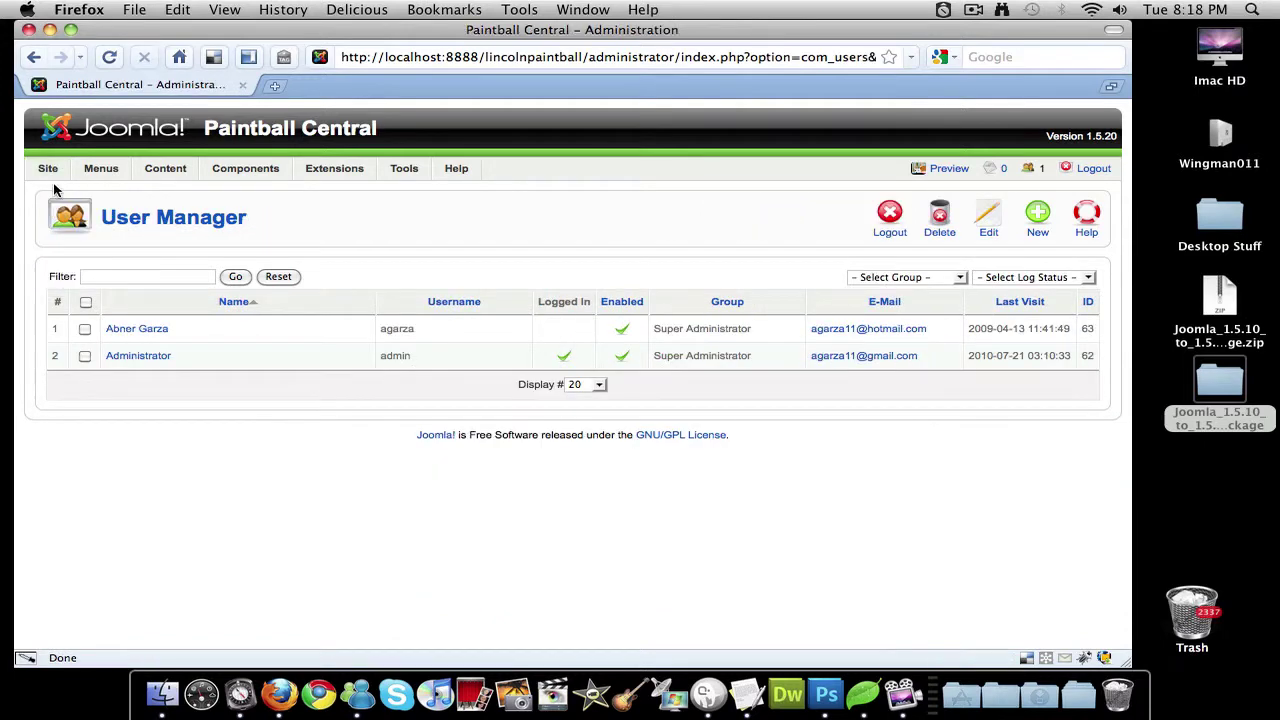
Open the Media Manager, look over its files and view the contents of the banners folder
left_click(58, 245)
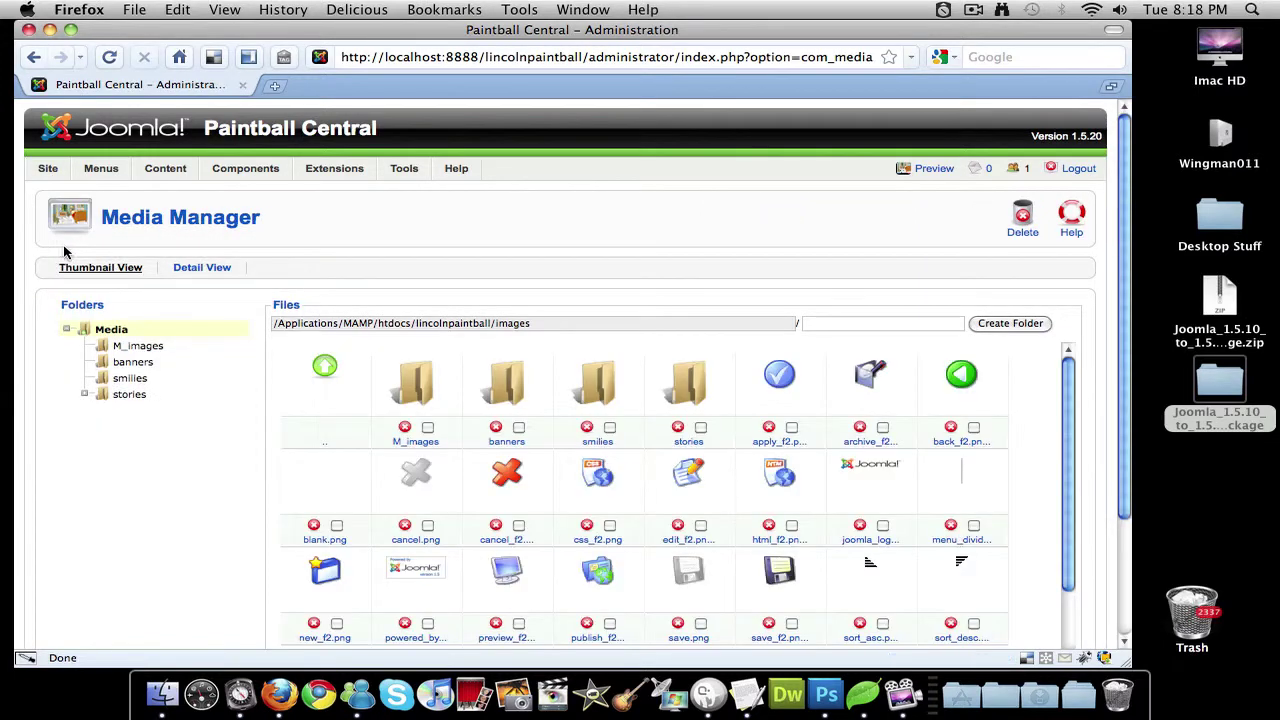
scroll(810, 488, "down", 2)
scroll(810, 488, "up", 2)
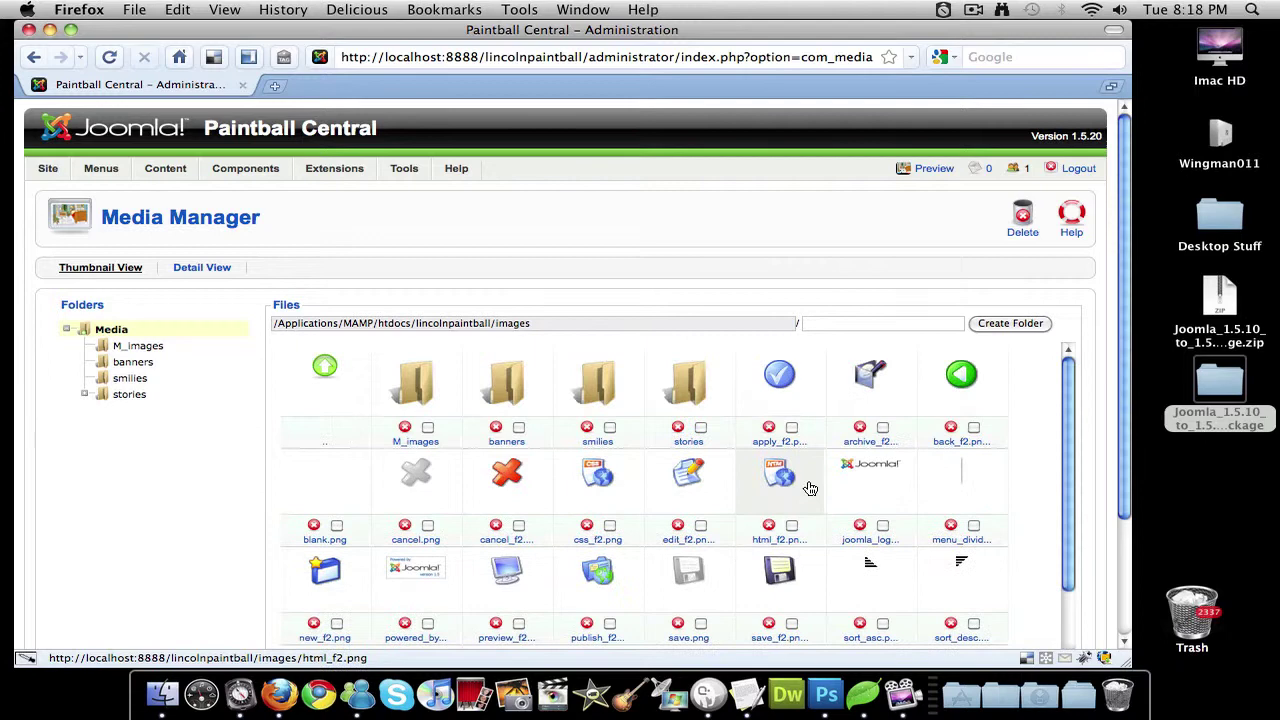
left_click(137, 365)
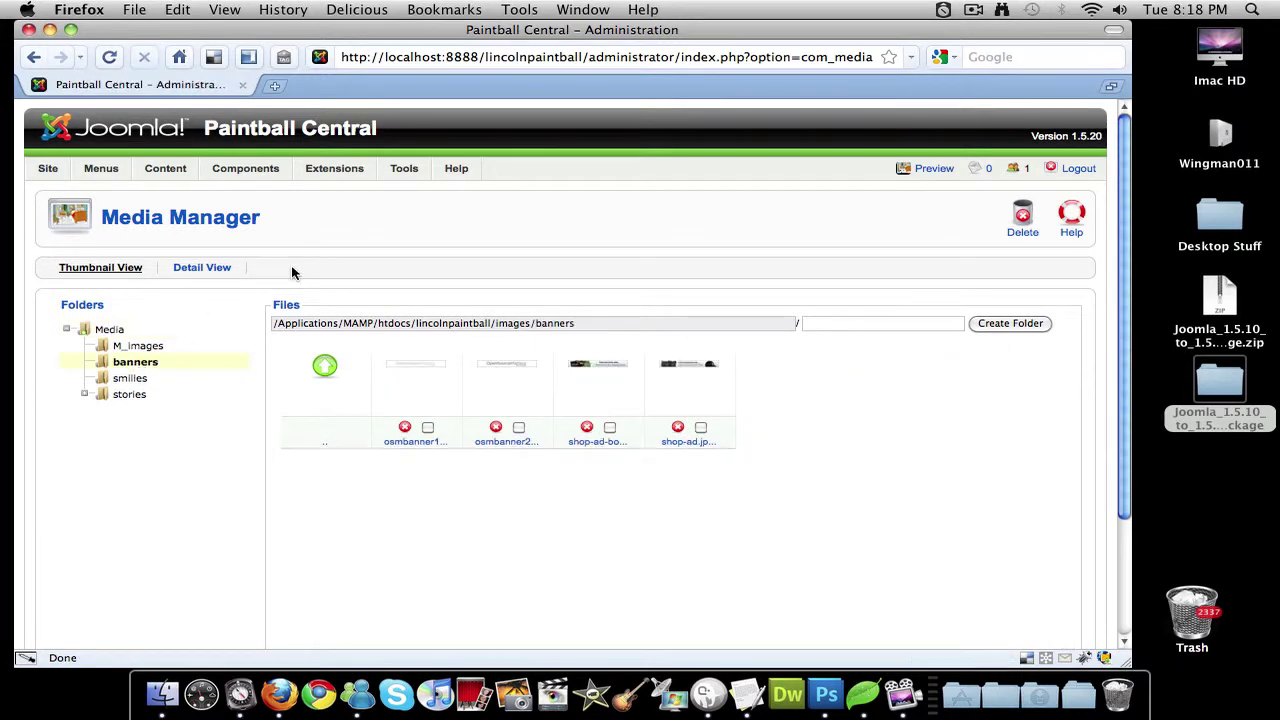
Open the Module Manager and look through the list of site modules
mouse_move(343, 178)
left_click(353, 215)
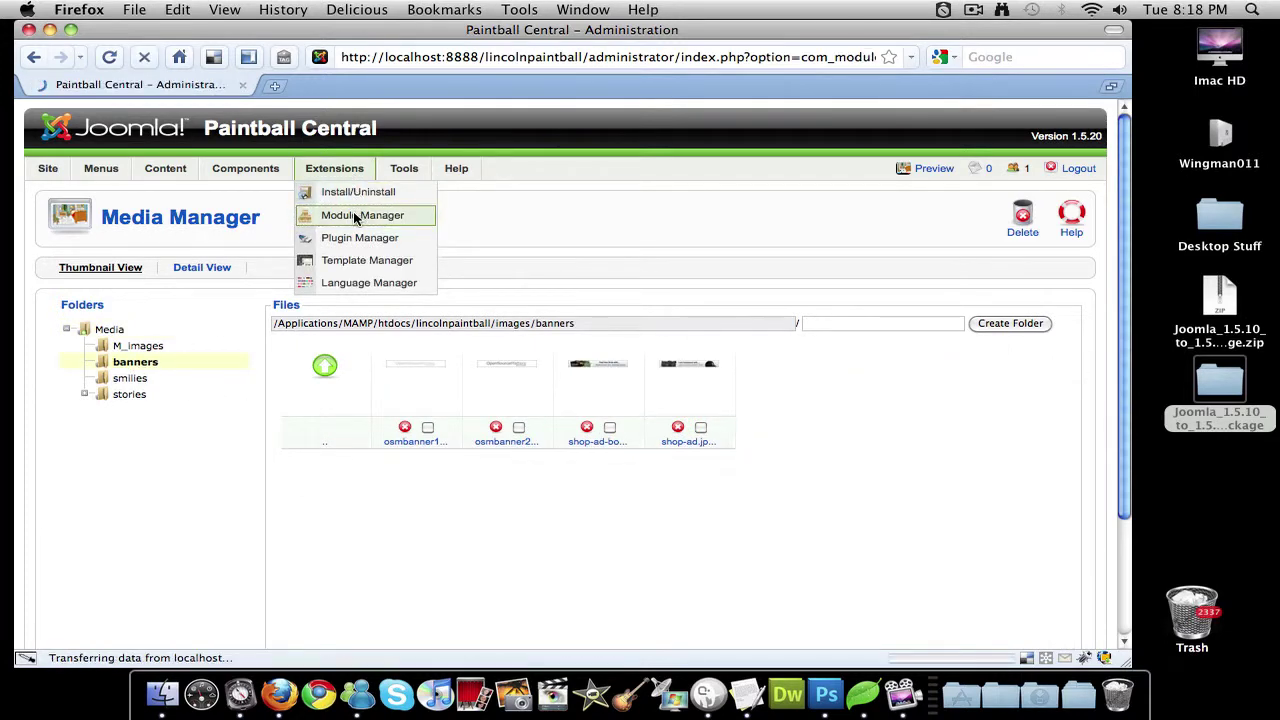
scroll(327, 272, "down", 2)
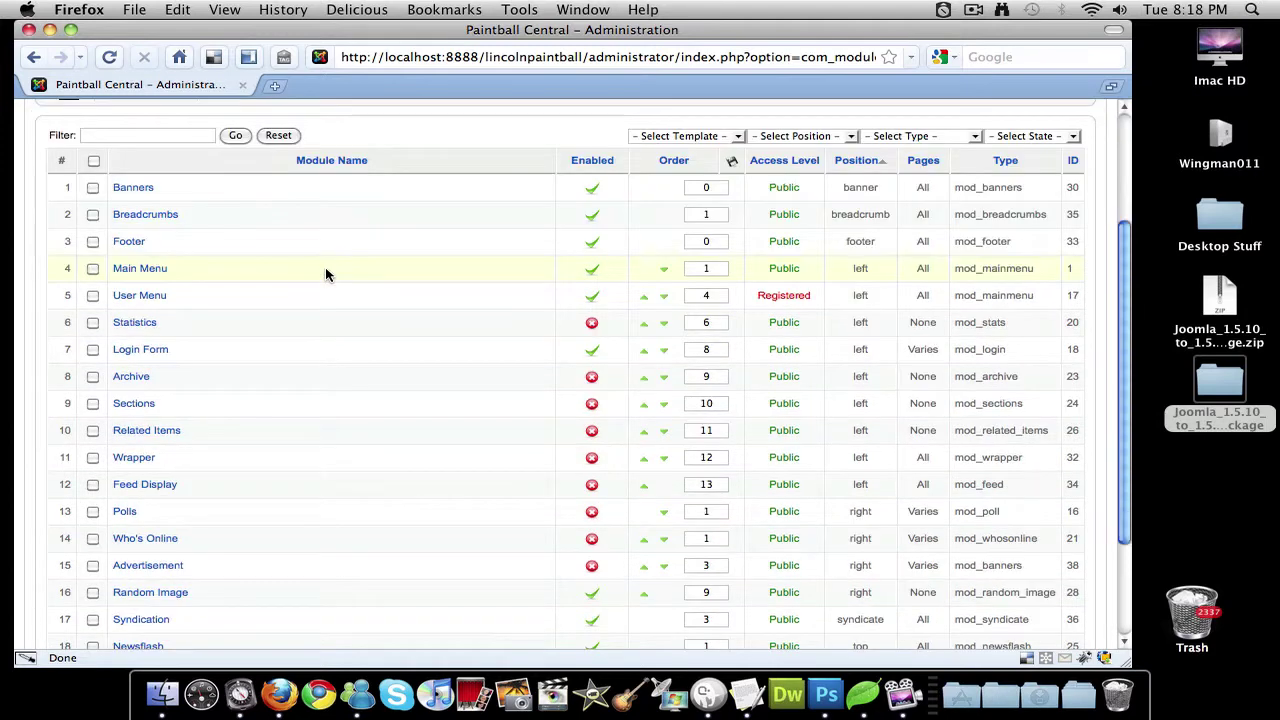
scroll(325, 275, "up", 4)
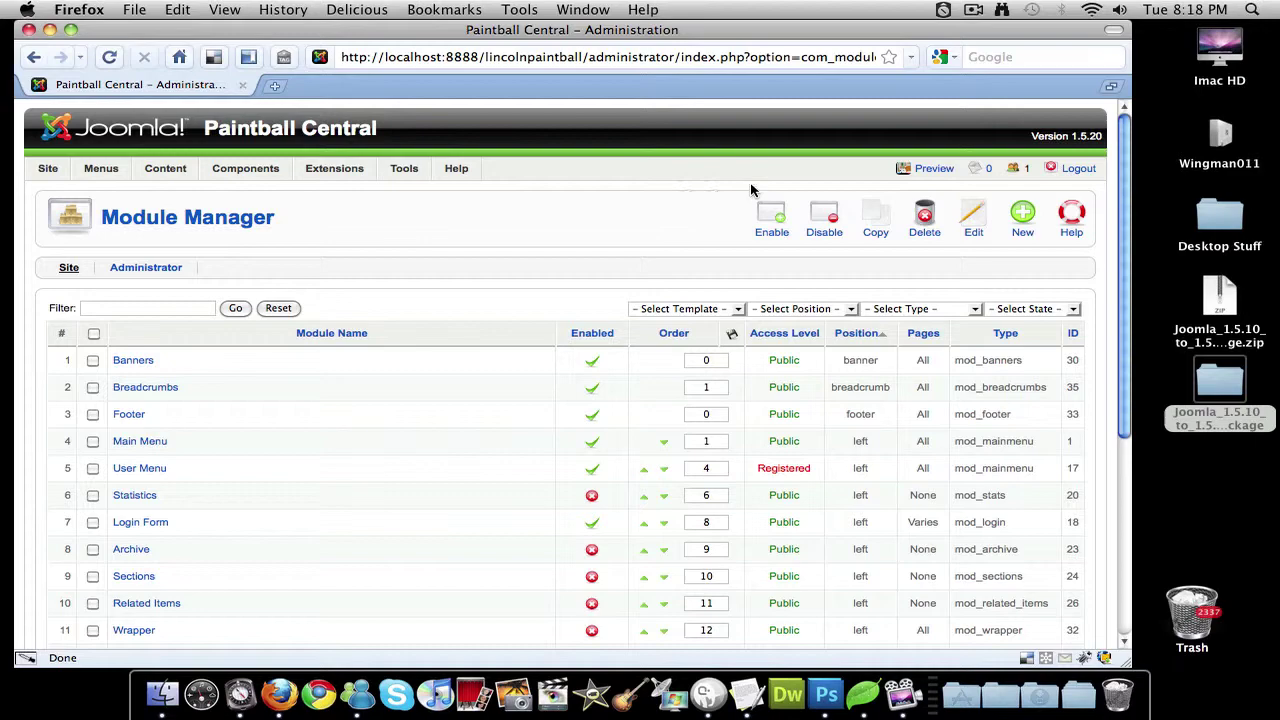
Preview the site's front end, check the Directions page, return to the home page and close the preview
left_click(945, 174)
scroll(600, 290, "down", 7)
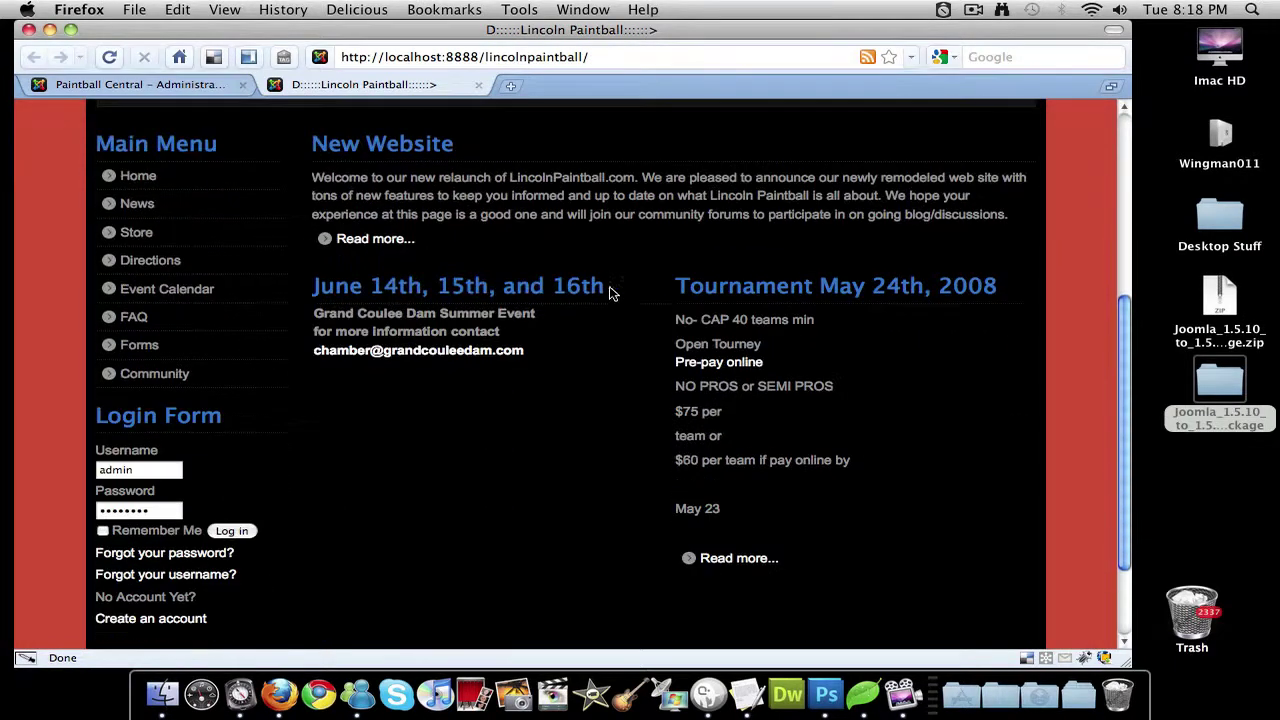
left_click(150, 260)
scroll(155, 317, "down", 2)
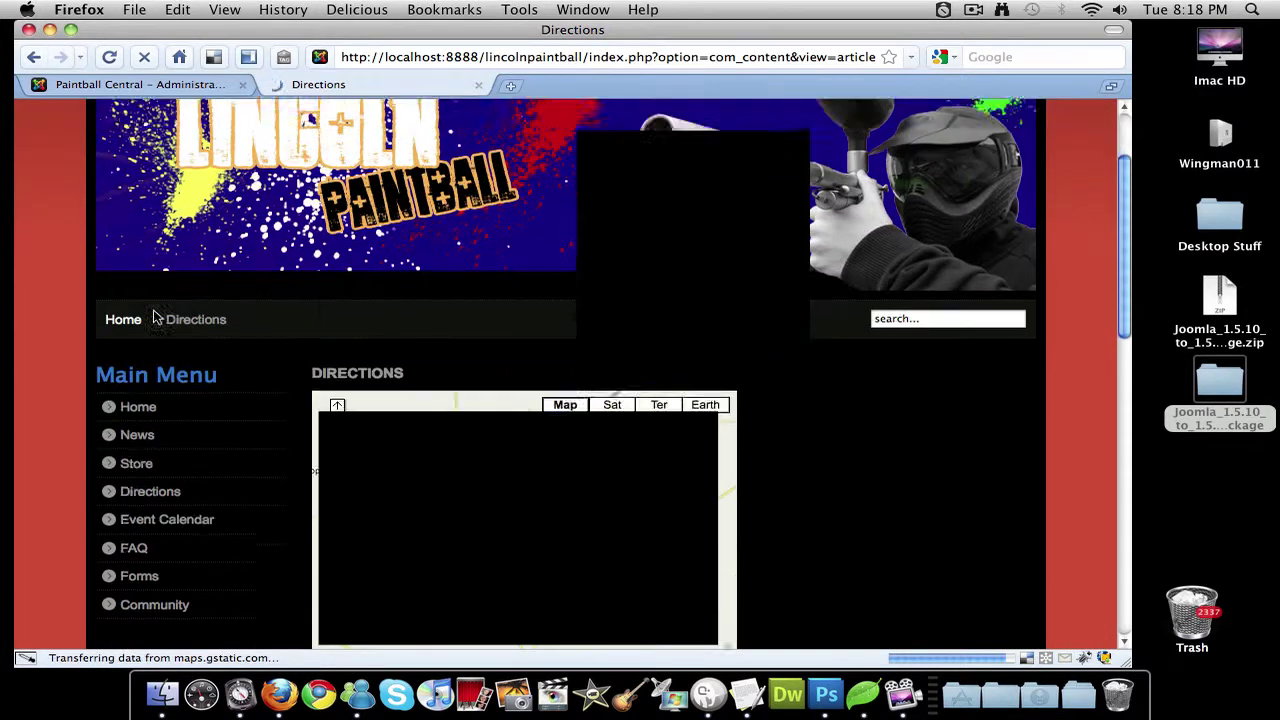
scroll(153, 317, "down", 1)
left_click(245, 352)
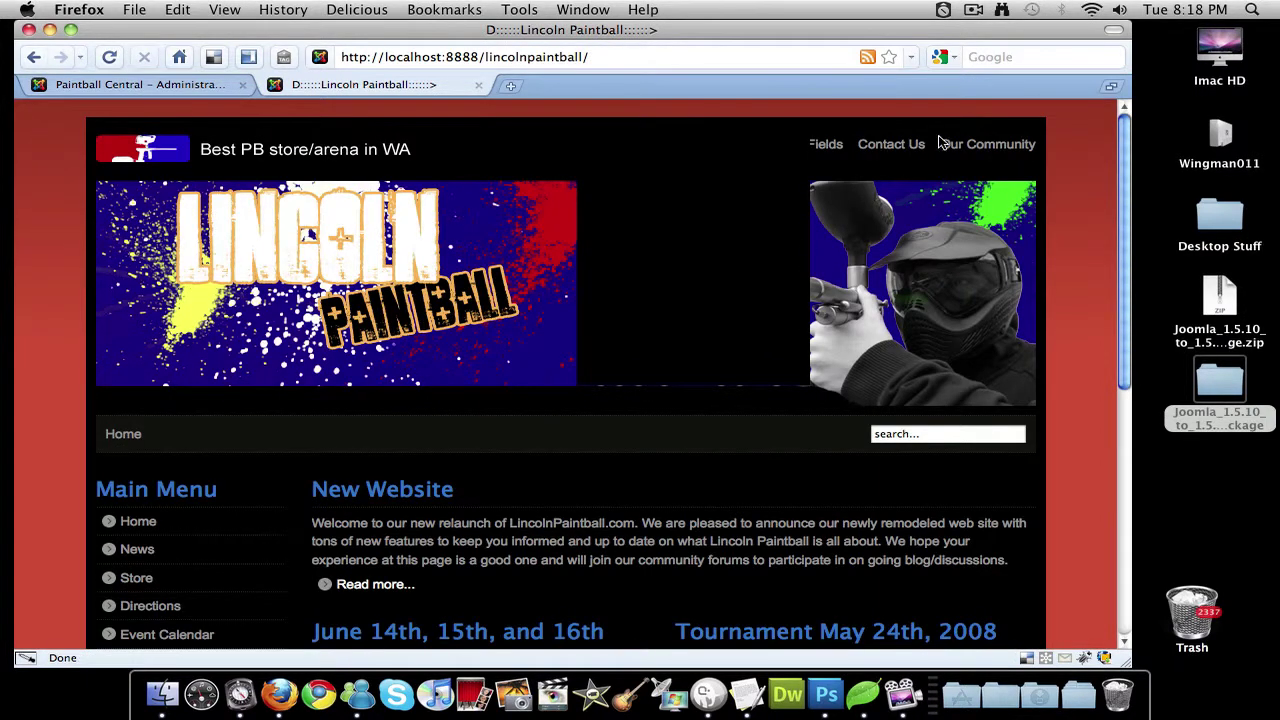
left_click(479, 87)
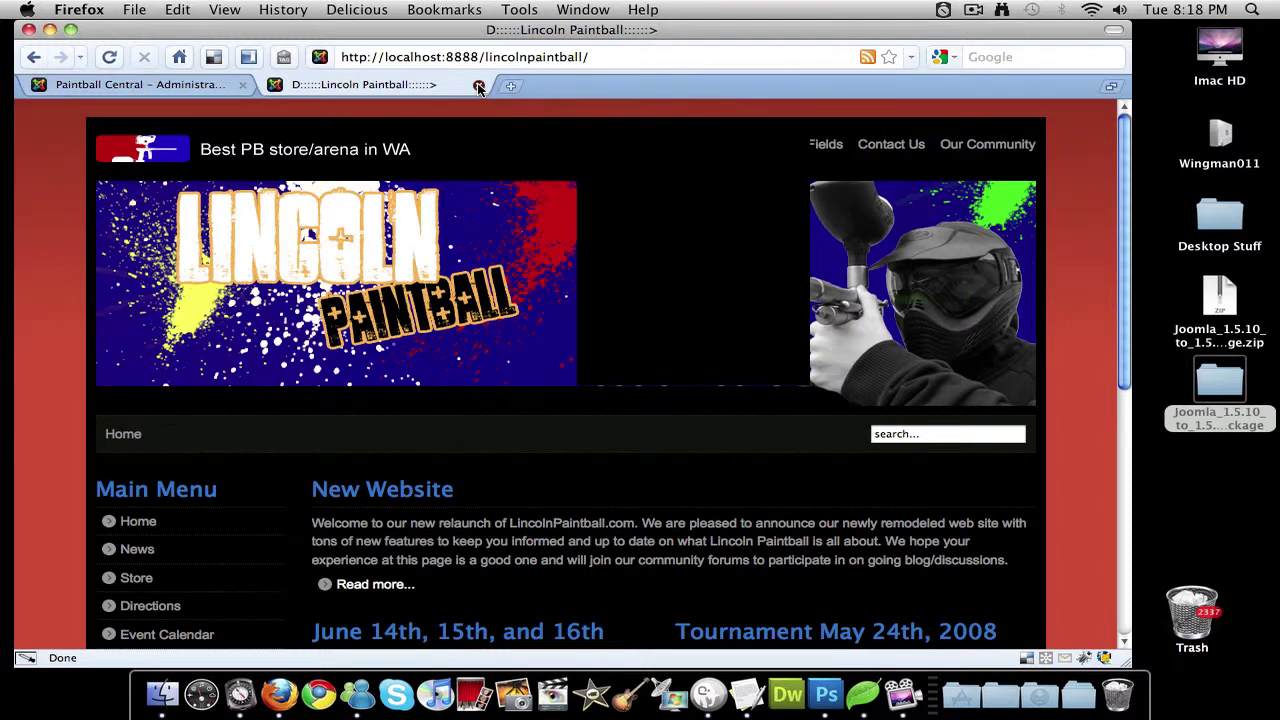